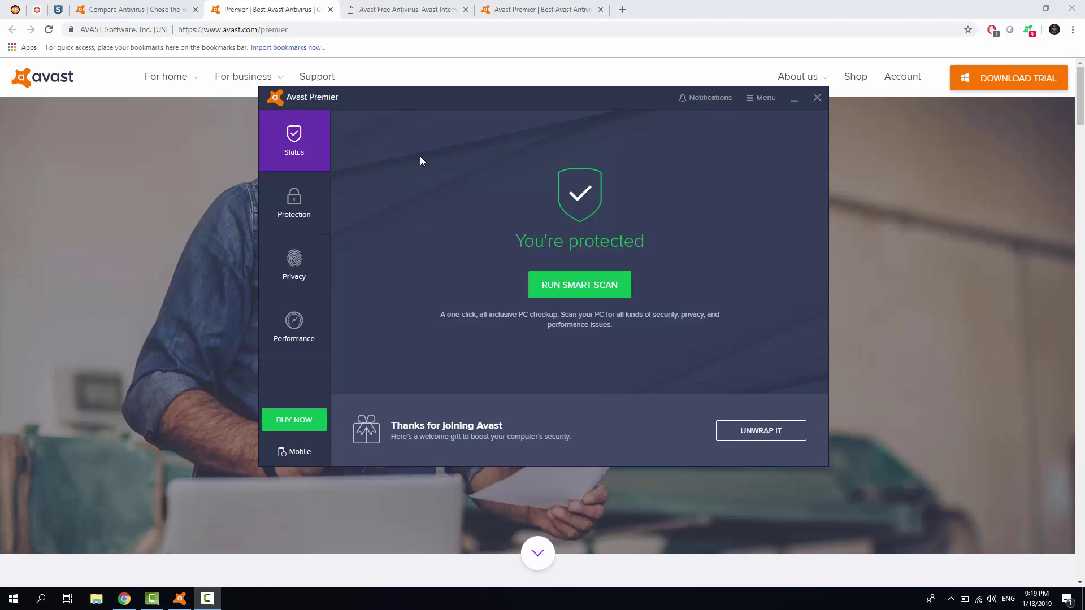
Scroll the Malware Domain List table, glance at the IKARUS test-virus page, then return to the list.
{"action": "left_click", "coordinate": [12, 12]}
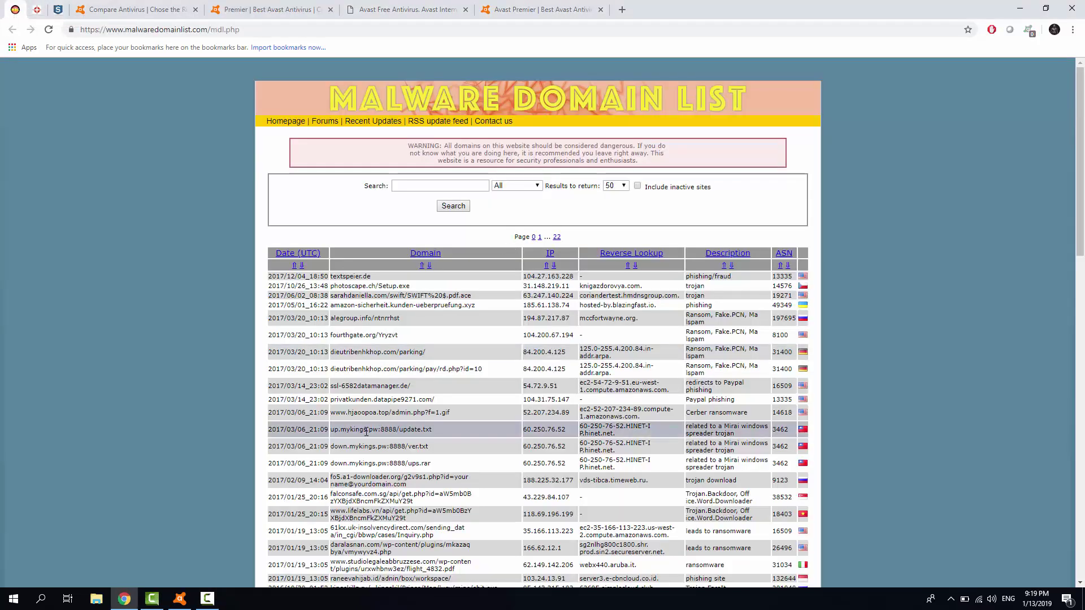
{"action": "scroll", "coordinate": [450, 347], "scroll_direction": "down", "scroll_amount": 2}
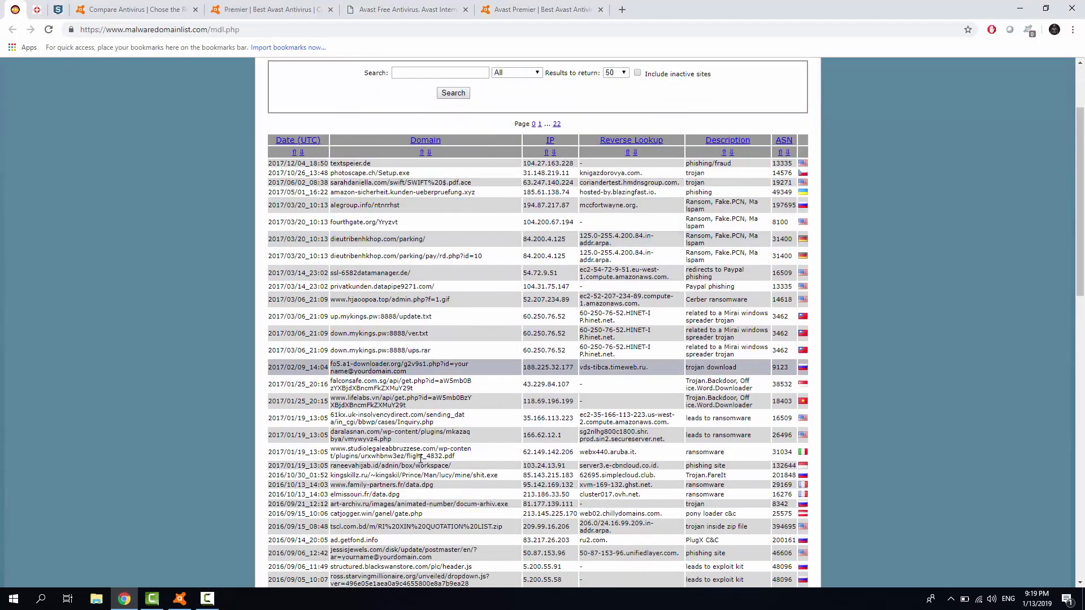
{"action": "scroll", "coordinate": [441, 384], "scroll_direction": "down", "scroll_amount": 3}
{"action": "scroll", "coordinate": [423, 452], "scroll_direction": "down", "scroll_amount": 2}
{"action": "scroll", "coordinate": [421, 467], "scroll_direction": "up", "scroll_amount": 3}
{"action": "scroll", "coordinate": [422, 467], "scroll_direction": "up", "scroll_amount": 3}
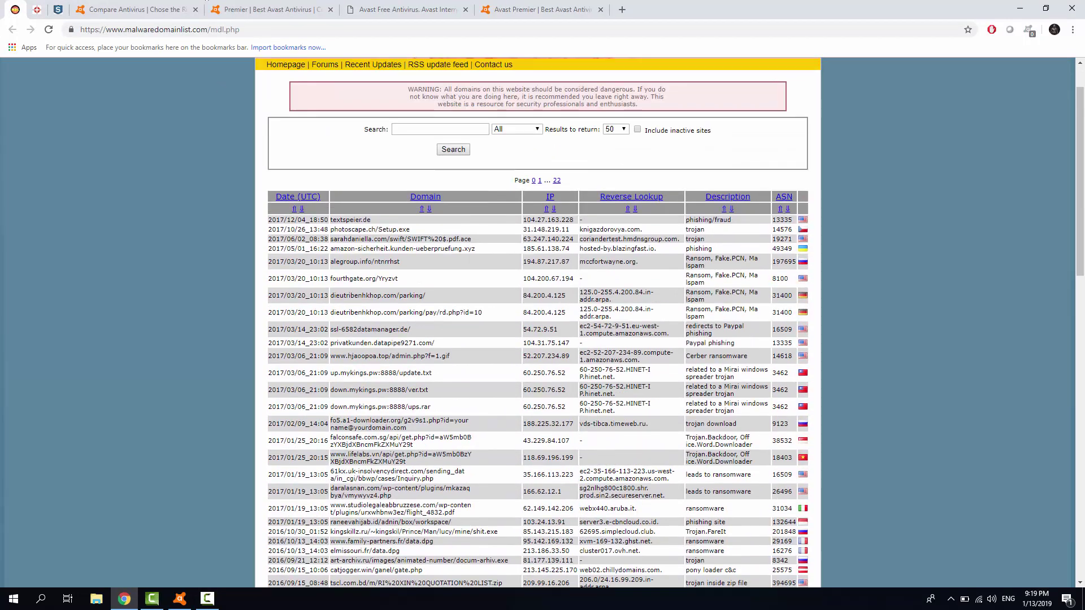
{"action": "left_click", "coordinate": [37, 9]}
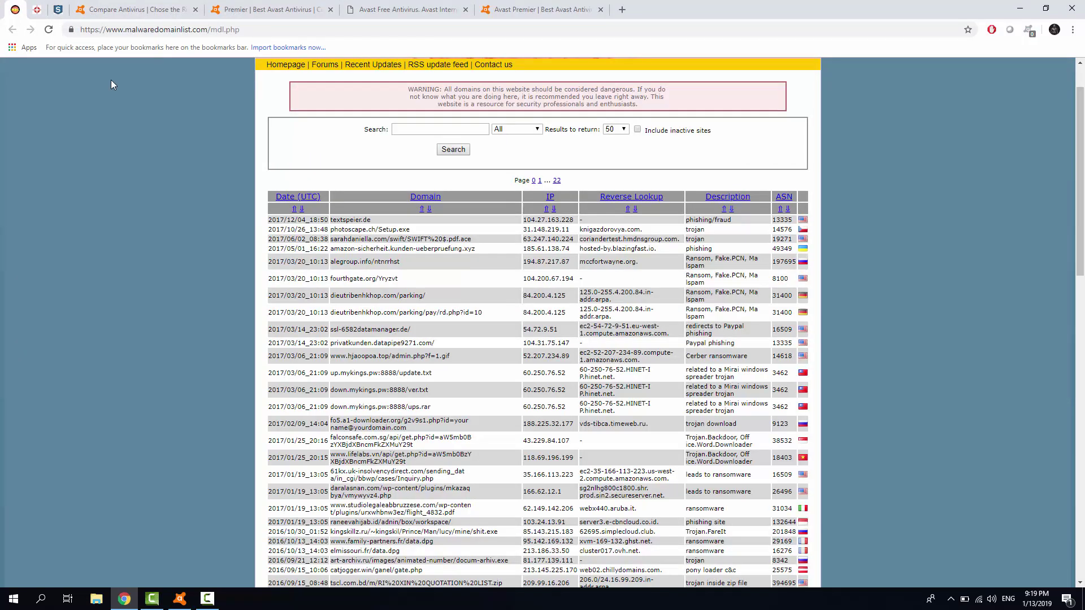
{"action": "left_click", "coordinate": [5, 13]}
Scroll through the Free, Internet Security, Premier and Ultimate feature comparison table and back to the top.
{"action": "left_click", "coordinate": [157, 8]}
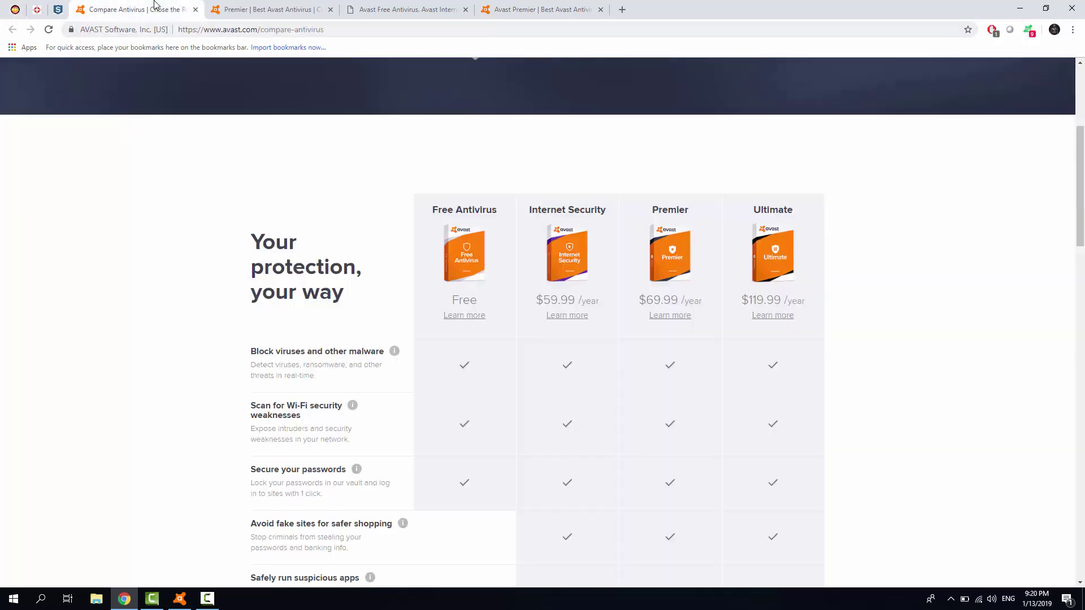
{"action": "scroll", "coordinate": [735, 141], "scroll_direction": "down", "scroll_amount": 1}
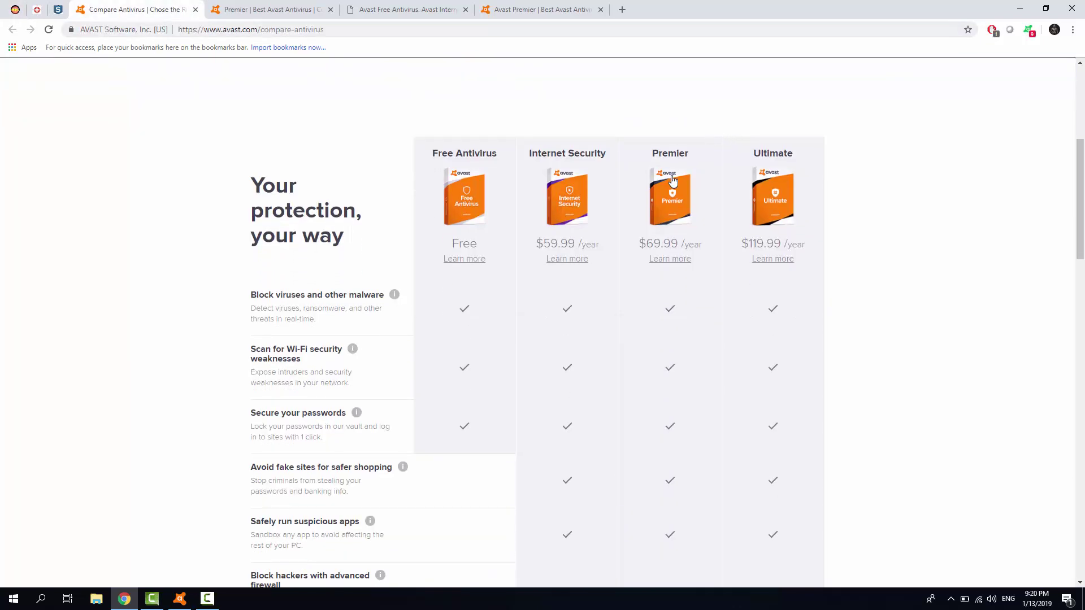
{"action": "scroll", "coordinate": [675, 170], "scroll_direction": "down", "scroll_amount": 2}
{"action": "scroll", "coordinate": [673, 190], "scroll_direction": "down", "scroll_amount": 1}
{"action": "scroll", "coordinate": [650, 231], "scroll_direction": "up", "scroll_amount": 3}
{"action": "scroll", "coordinate": [605, 152], "scroll_direction": "down", "scroll_amount": 4}
{"action": "scroll", "coordinate": [593, 191], "scroll_direction": "down", "scroll_amount": 4}
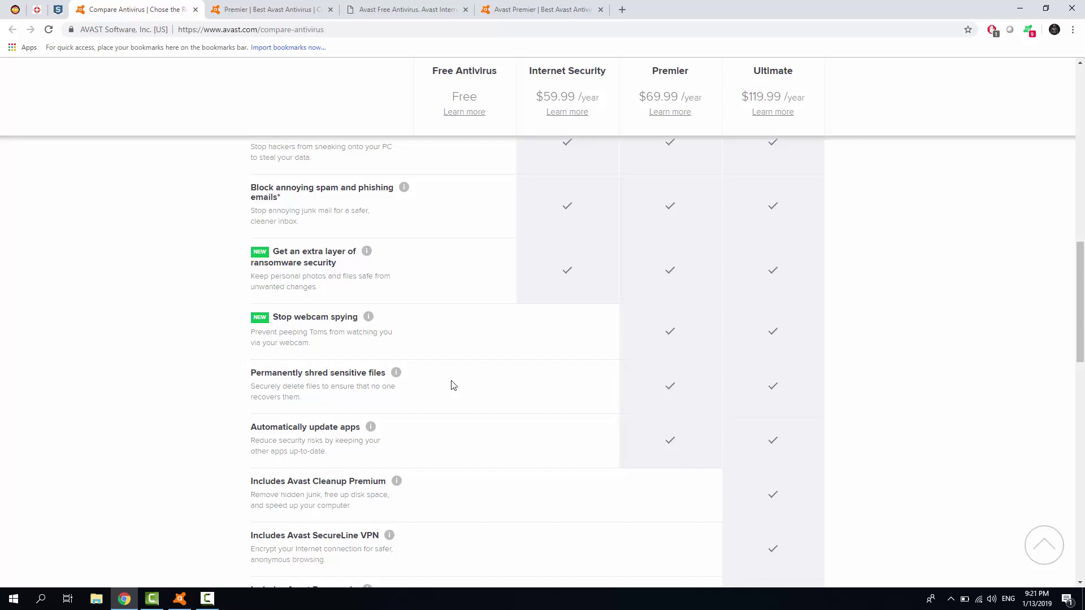
{"action": "scroll", "coordinate": [556, 361], "scroll_direction": "up", "scroll_amount": 1}
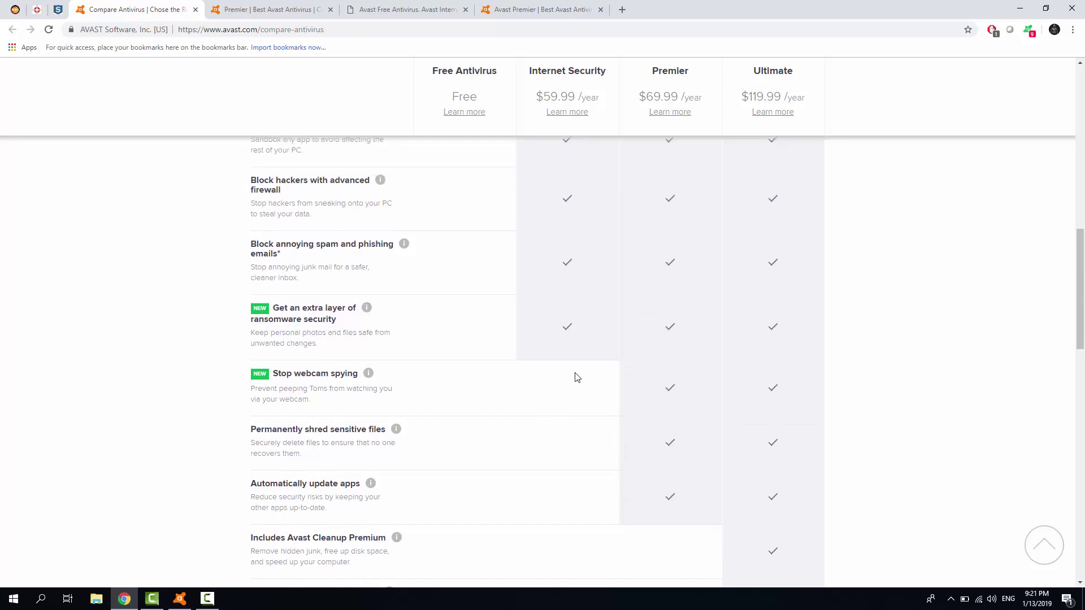
{"action": "scroll", "coordinate": [634, 398], "scroll_direction": "up", "scroll_amount": 1}
{"action": "scroll", "coordinate": [669, 272], "scroll_direction": "up", "scroll_amount": 1}
{"action": "scroll", "coordinate": [672, 270], "scroll_direction": "up", "scroll_amount": 2}
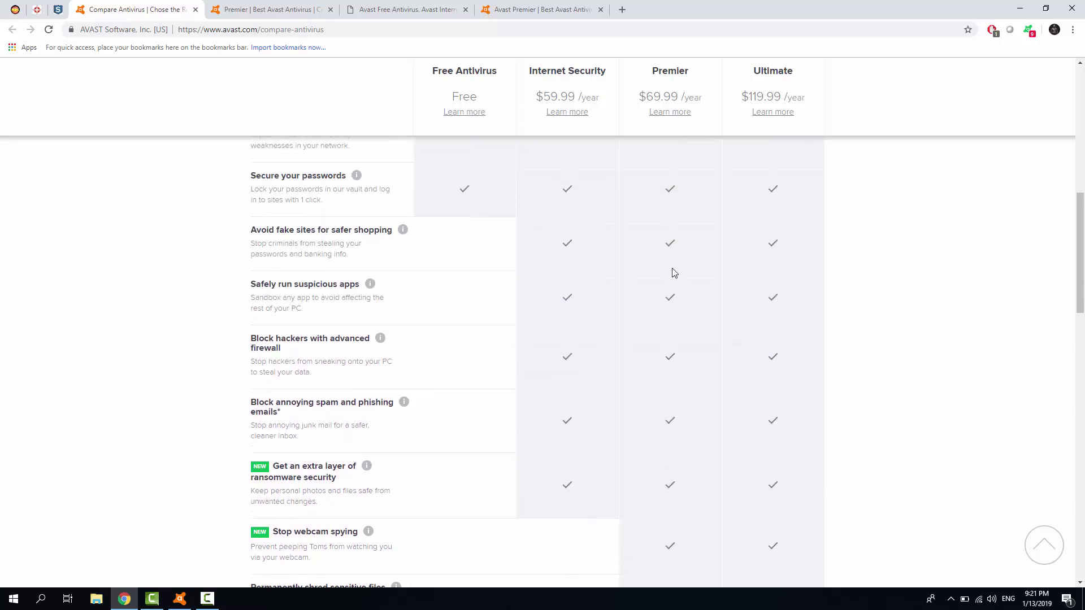
{"action": "scroll", "coordinate": [672, 270], "scroll_direction": "up", "scroll_amount": 2}
{"action": "scroll", "coordinate": [664, 226], "scroll_direction": "up", "scroll_amount": 2}
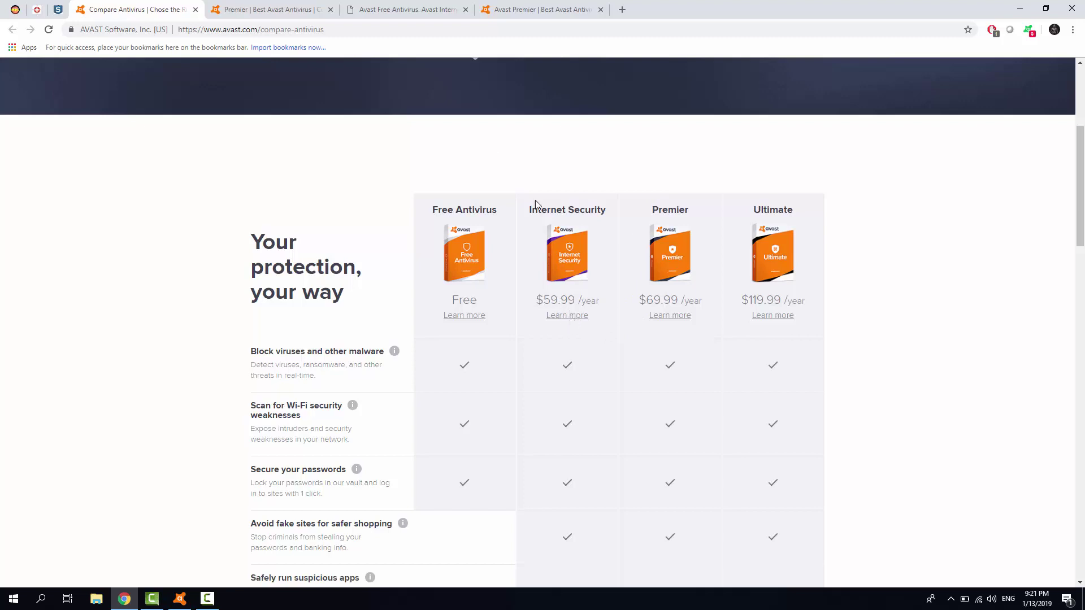
Read softommando's Avast Premier section, then switch to the 20%-off Premier page ($55.99/year).
{"action": "left_click", "coordinate": [434, 8]}
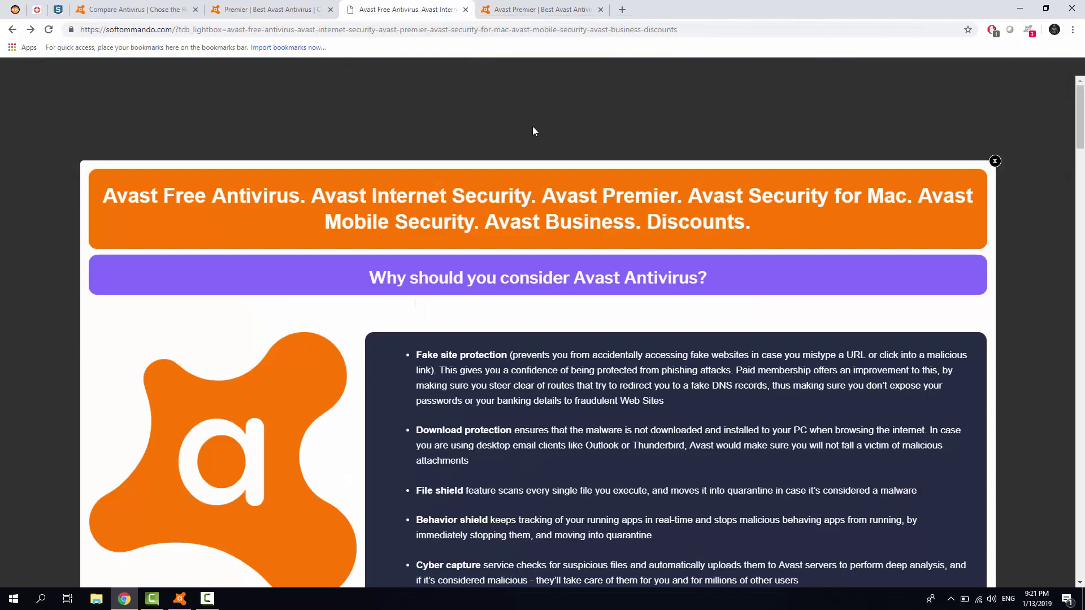
{"action": "scroll", "coordinate": [533, 192], "scroll_direction": "down", "scroll_amount": 2}
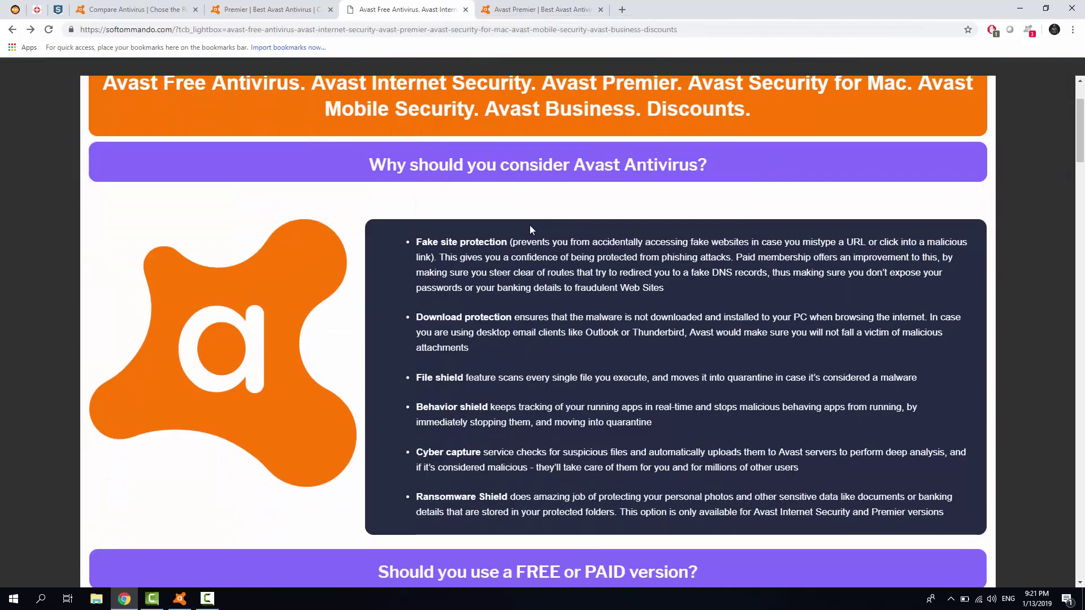
{"action": "scroll", "coordinate": [527, 225], "scroll_direction": "down", "scroll_amount": 2}
{"action": "scroll", "coordinate": [528, 225], "scroll_direction": "down", "scroll_amount": 9}
{"action": "scroll", "coordinate": [527, 238], "scroll_direction": "down", "scroll_amount": 4}
{"action": "scroll", "coordinate": [527, 240], "scroll_direction": "down", "scroll_amount": 5}
{"action": "scroll", "coordinate": [528, 241], "scroll_direction": "down", "scroll_amount": 7}
{"action": "scroll", "coordinate": [584, 197], "scroll_direction": "down", "scroll_amount": 5}
{"action": "scroll", "coordinate": [688, 261], "scroll_direction": "down", "scroll_amount": 3}
{"action": "scroll", "coordinate": [688, 261], "scroll_direction": "up", "scroll_amount": 3}
{"action": "scroll", "coordinate": [688, 261], "scroll_direction": "down", "scroll_amount": 2}
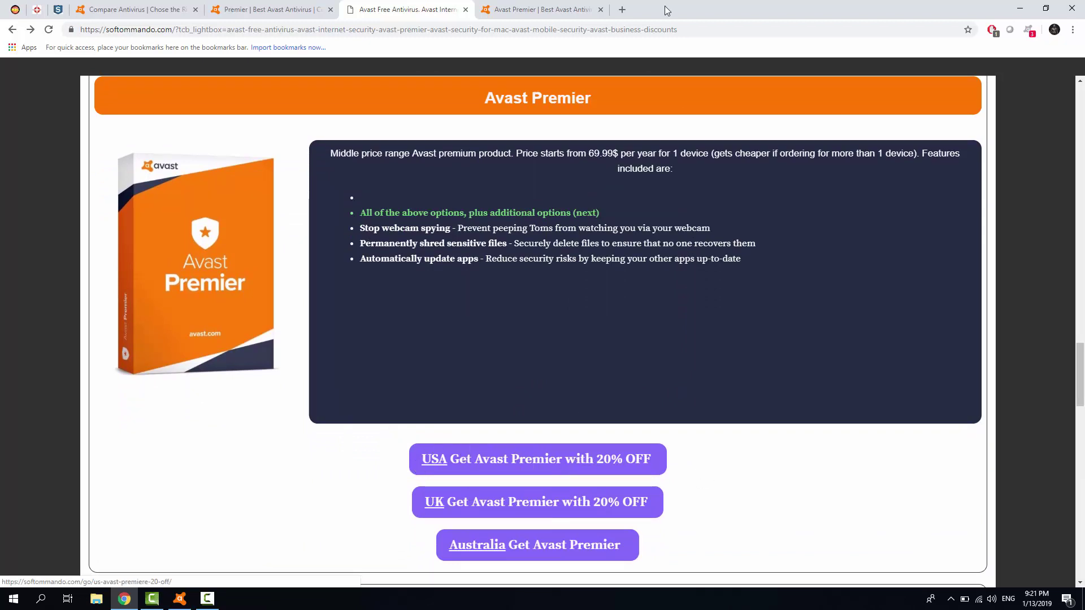
{"action": "left_click", "coordinate": [545, 6]}
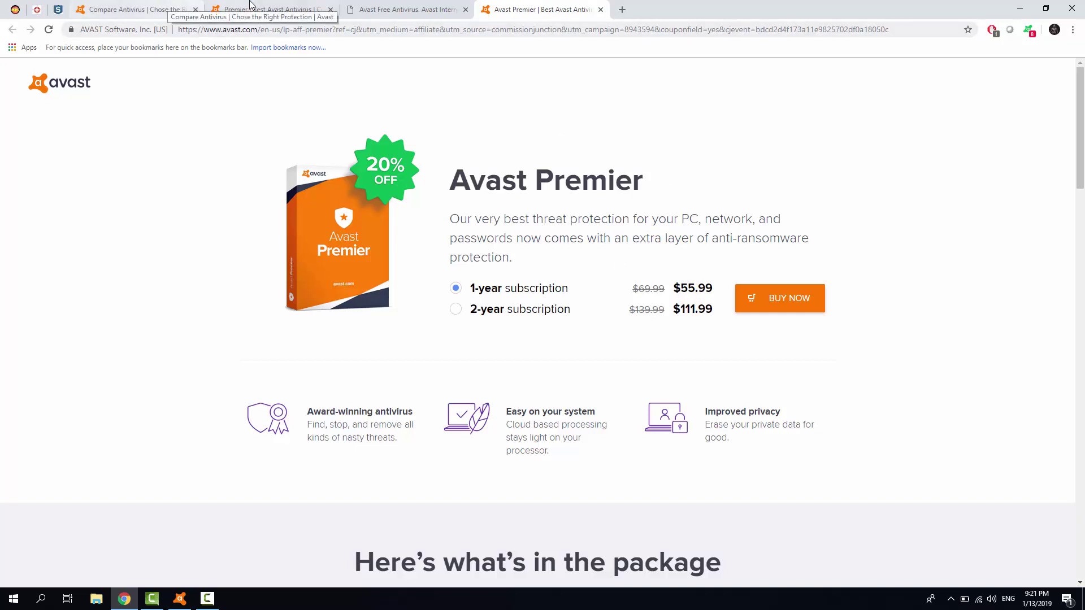
{"action": "left_click", "coordinate": [282, 6]}
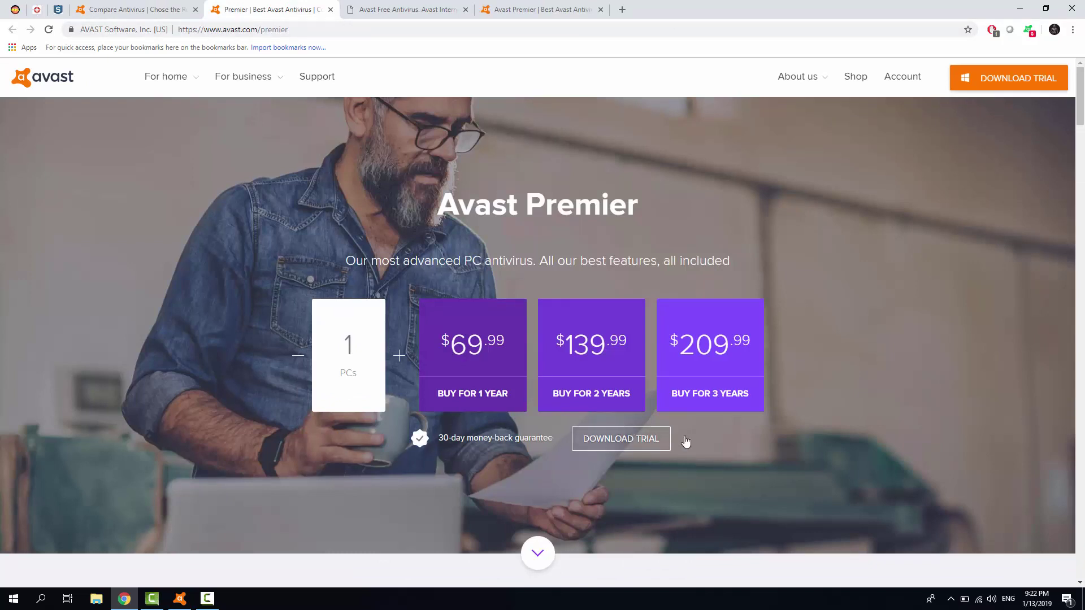
{"action": "scroll", "coordinate": [396, 185], "scroll_direction": "down", "scroll_amount": 2}
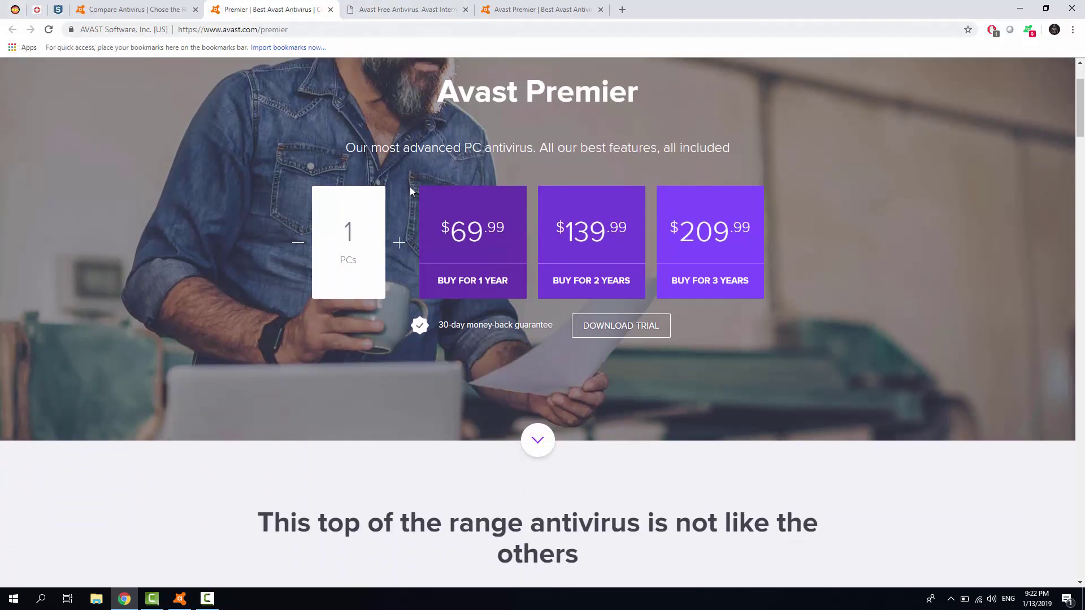
{"action": "scroll", "coordinate": [409, 187], "scroll_direction": "up", "scroll_amount": 2}
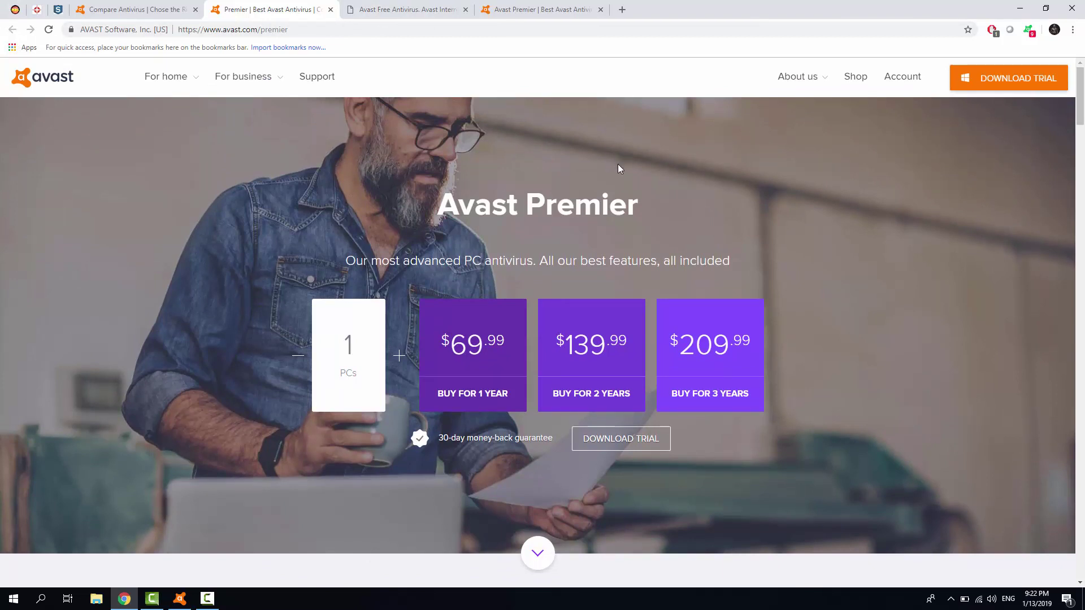
Minimize Chrome to reveal Avast Premier's Status screen showing the PC is protected.
{"action": "left_click", "coordinate": [1022, 9]}
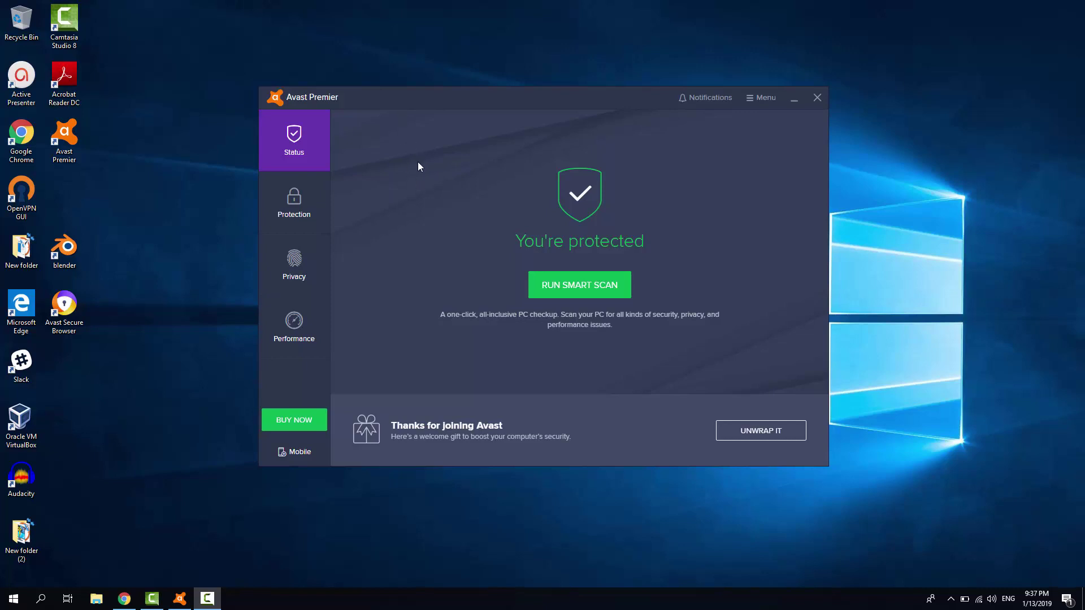
Check the Virus Scans options, then view Core Shields with File, Behavior, Web and Mail Shield on.
{"action": "left_click", "coordinate": [300, 207]}
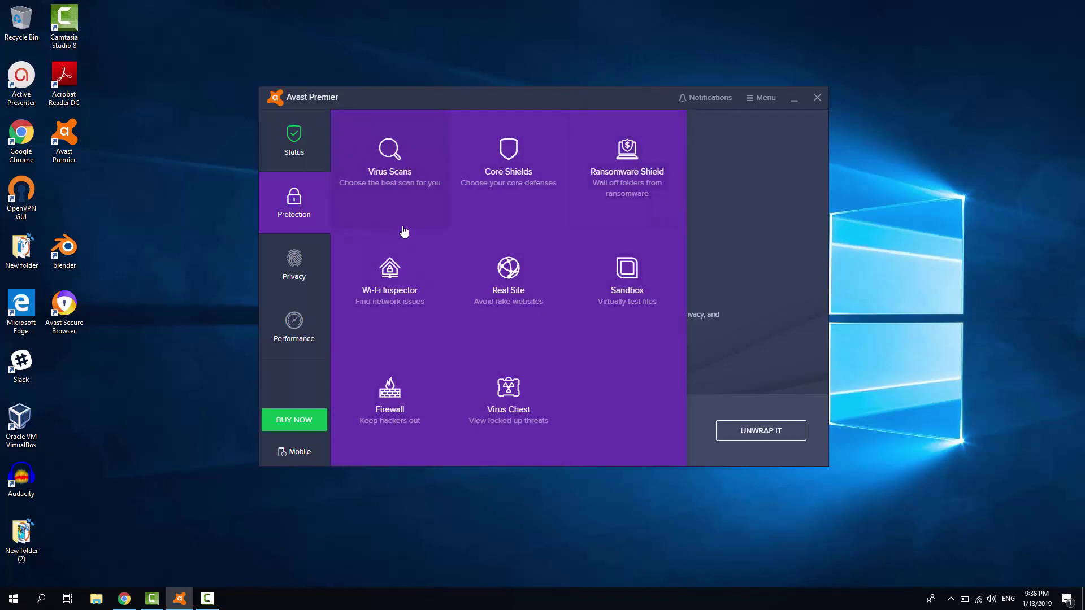
{"action": "left_click", "coordinate": [391, 186]}
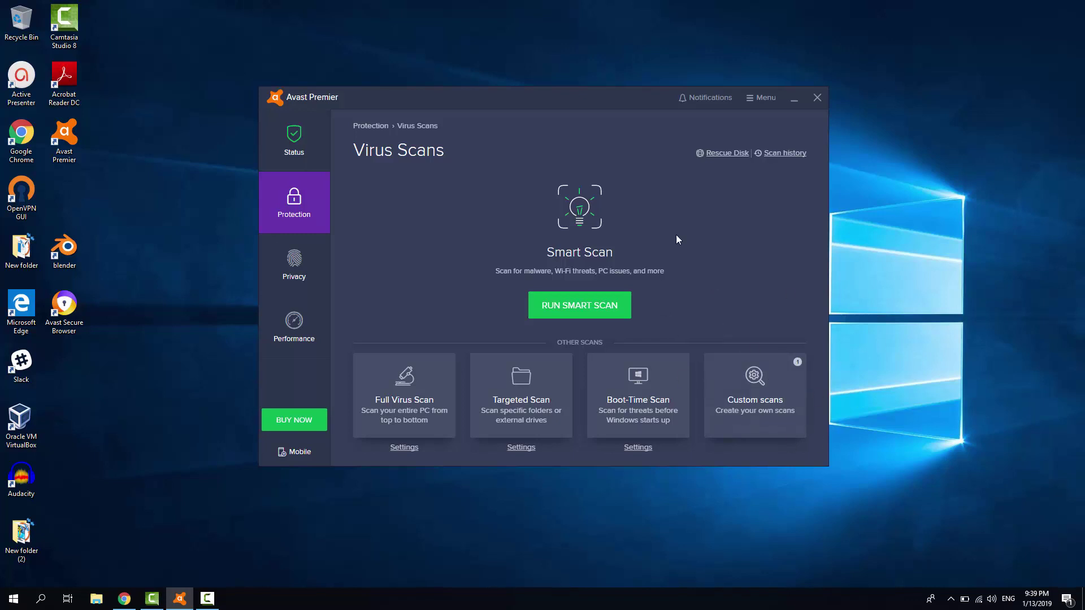
{"action": "left_click", "coordinate": [565, 209]}
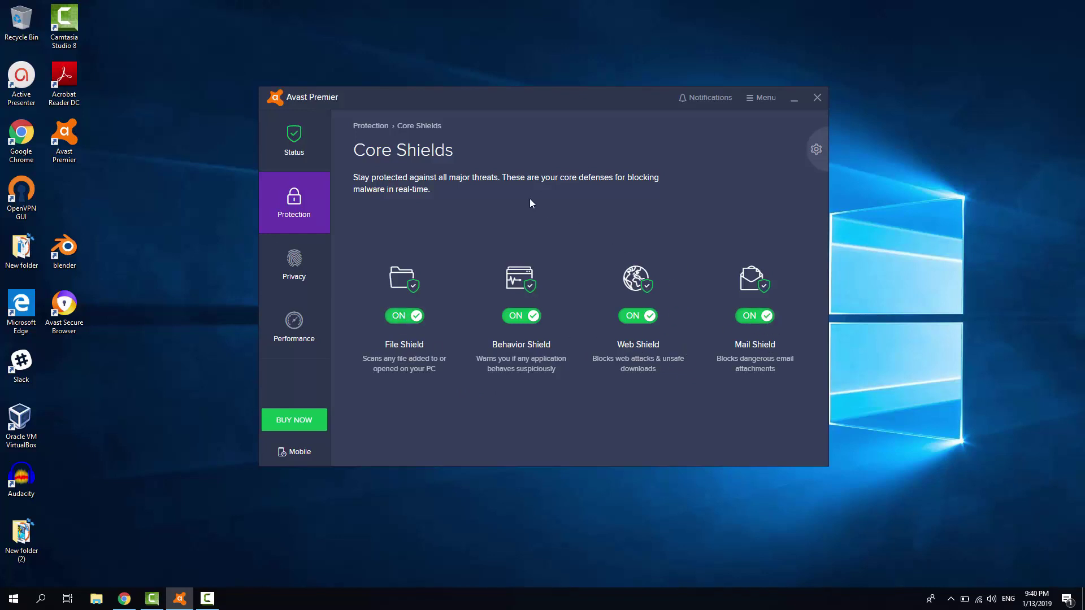
Scroll through Ransomware Shield's protected folders, including Pictures, Desktop and the SQL Server directories.
{"action": "left_click", "coordinate": [305, 199]}
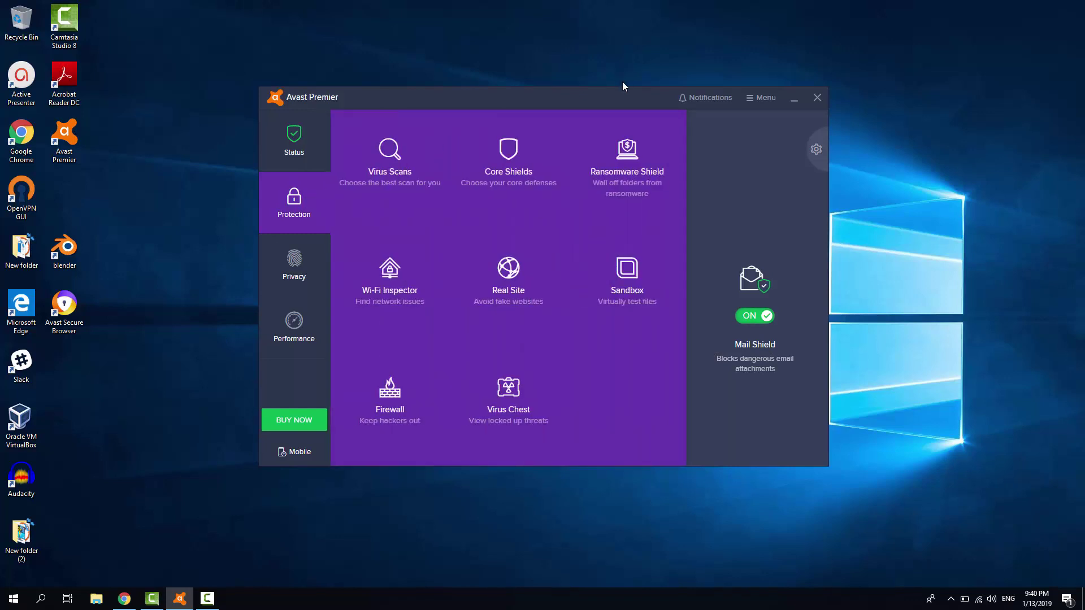
{"action": "left_click", "coordinate": [626, 178]}
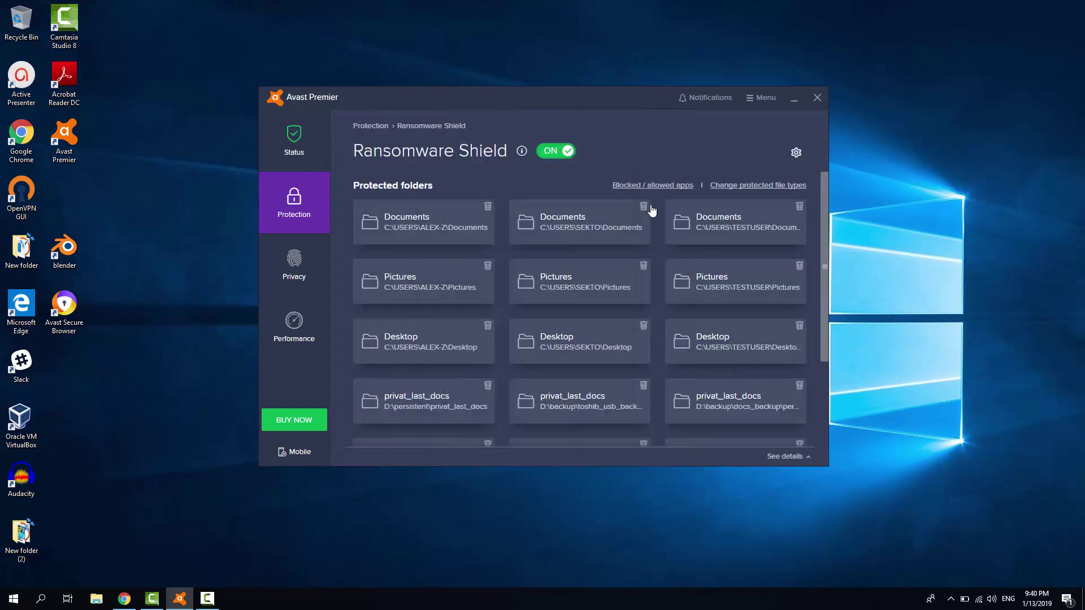
{"action": "scroll", "coordinate": [531, 219], "scroll_direction": "down", "scroll_amount": 2}
{"action": "scroll", "coordinate": [627, 320], "scroll_direction": "down", "scroll_amount": 1}
{"action": "scroll", "coordinate": [624, 257], "scroll_direction": "up", "scroll_amount": 3}
{"action": "scroll", "coordinate": [612, 247], "scroll_direction": "down", "scroll_amount": 1}
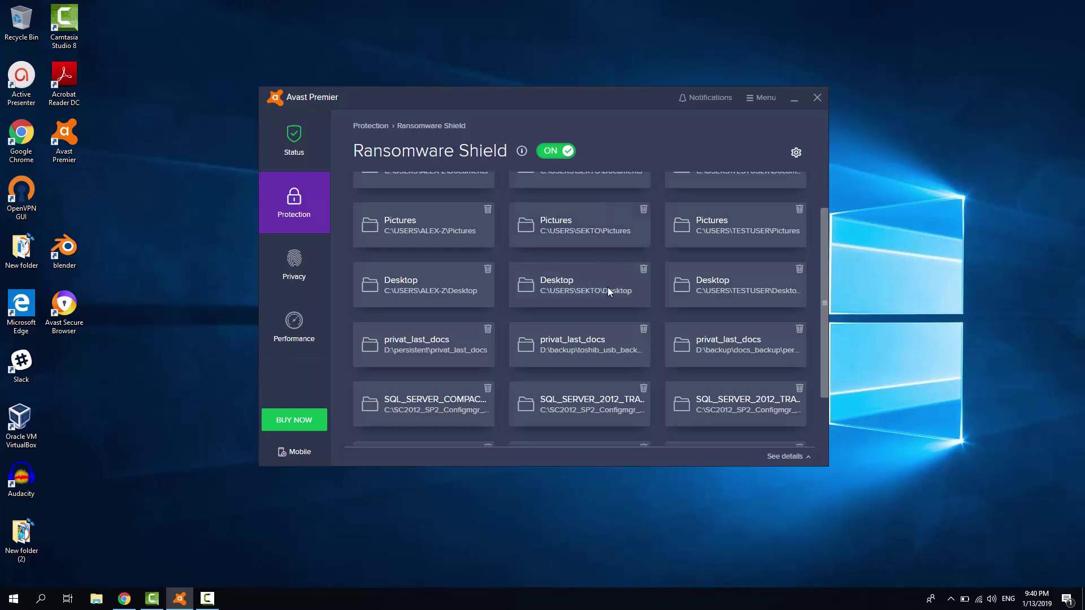
{"action": "scroll", "coordinate": [632, 266], "scroll_direction": "down", "scroll_amount": 1}
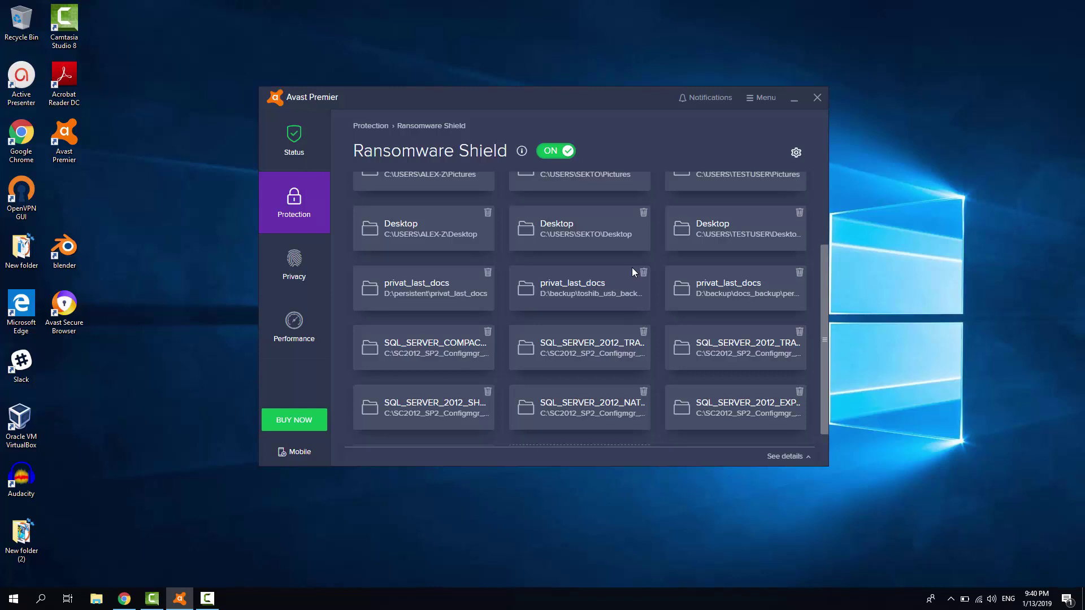
{"action": "scroll", "coordinate": [632, 272], "scroll_direction": "down", "scroll_amount": 1}
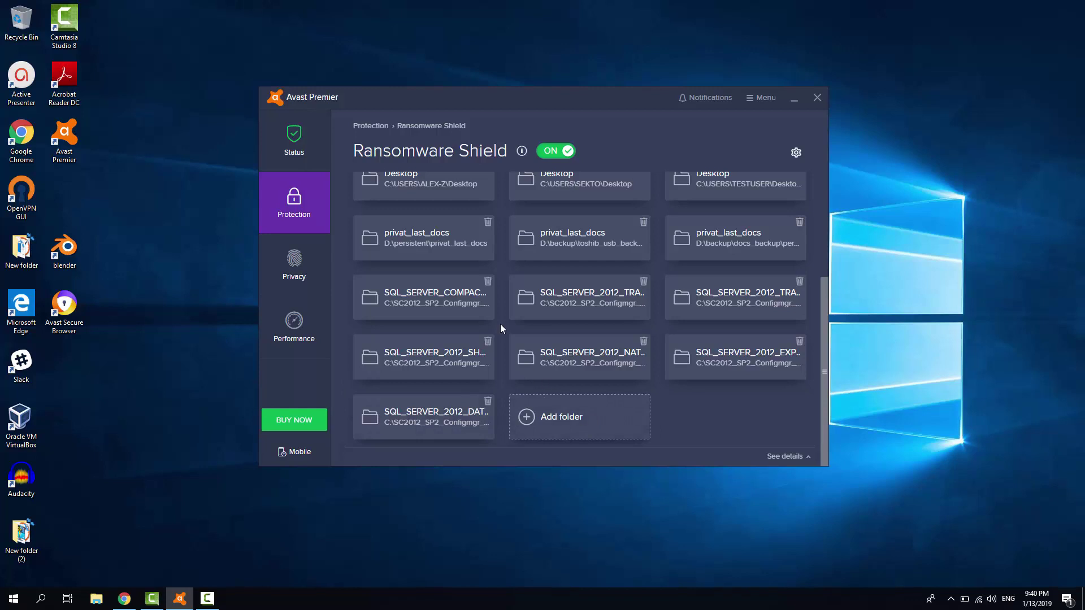
Run a Wi-Fi Inspector scan of the home network after choosing its network type.
{"action": "left_click", "coordinate": [302, 204]}
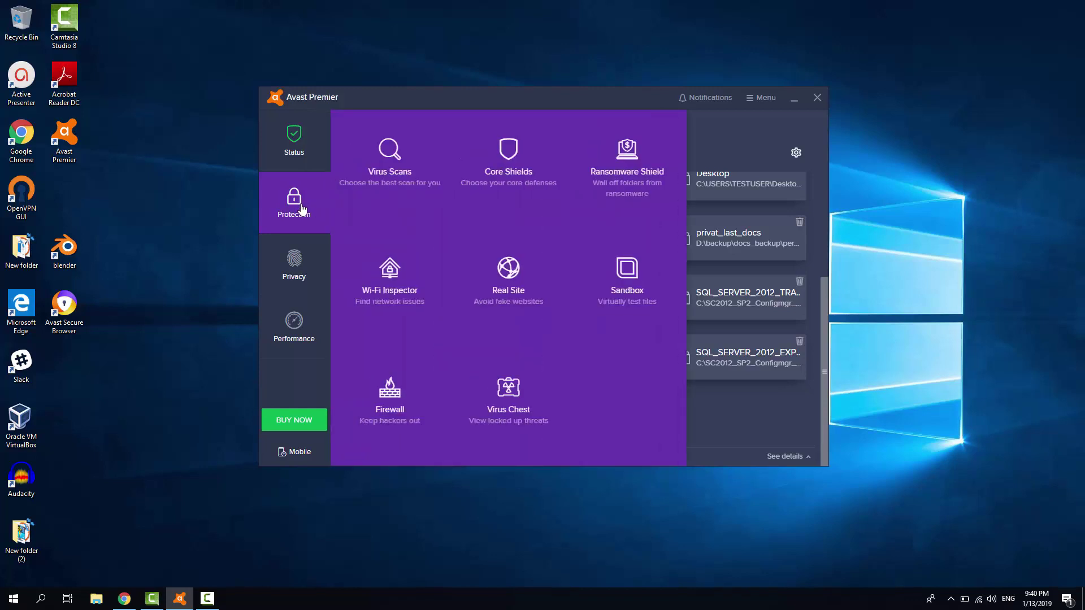
{"action": "left_click", "coordinate": [402, 284]}
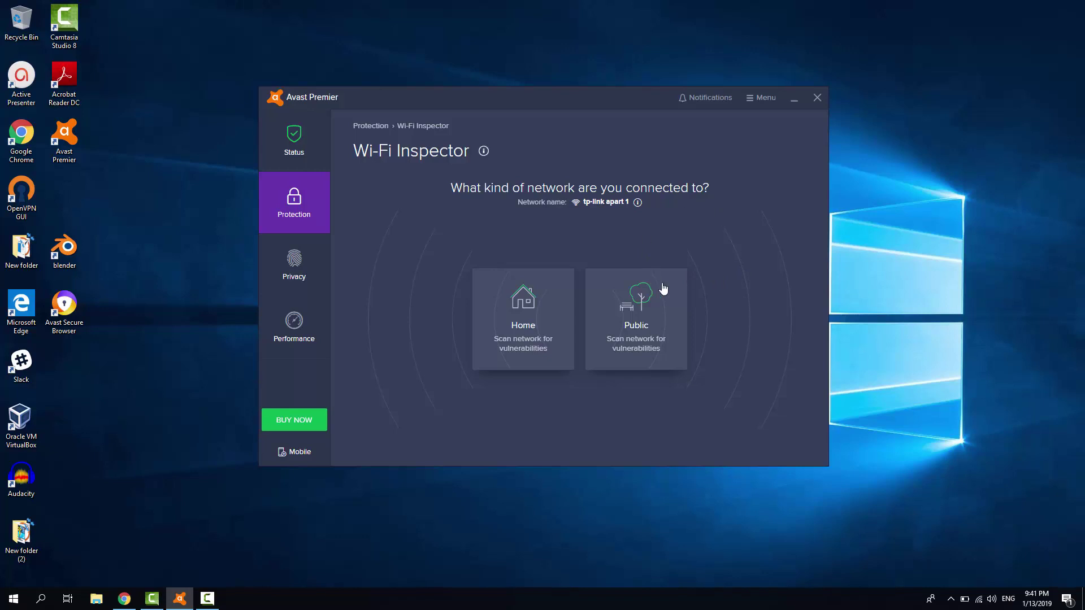
{"action": "left_click", "coordinate": [639, 302]}
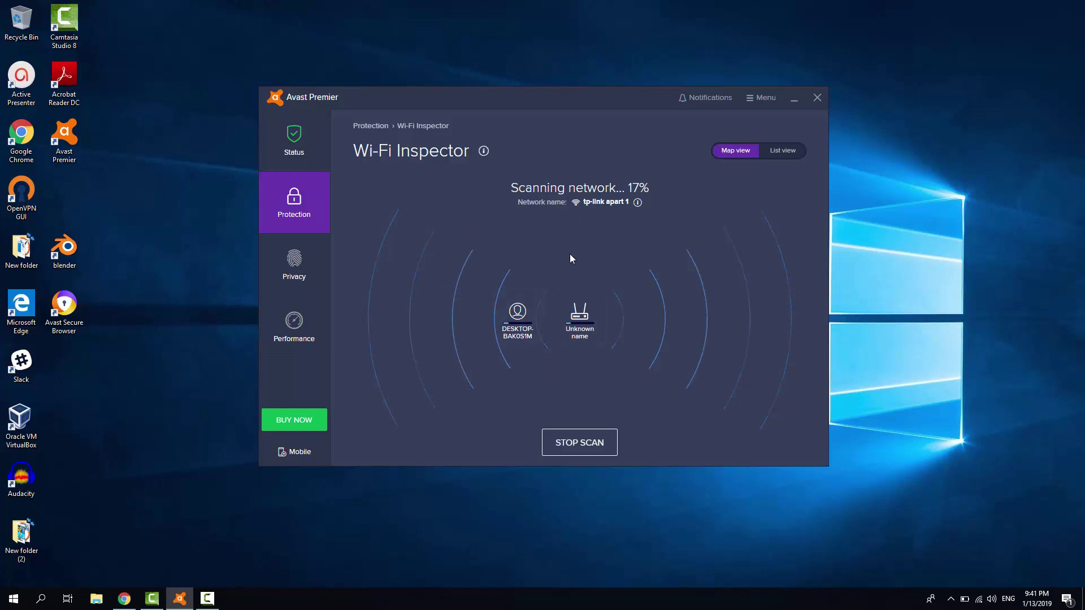
Confirm Real Site is on, then view the Sandbox page with no applications running.
{"action": "left_click", "coordinate": [300, 205]}
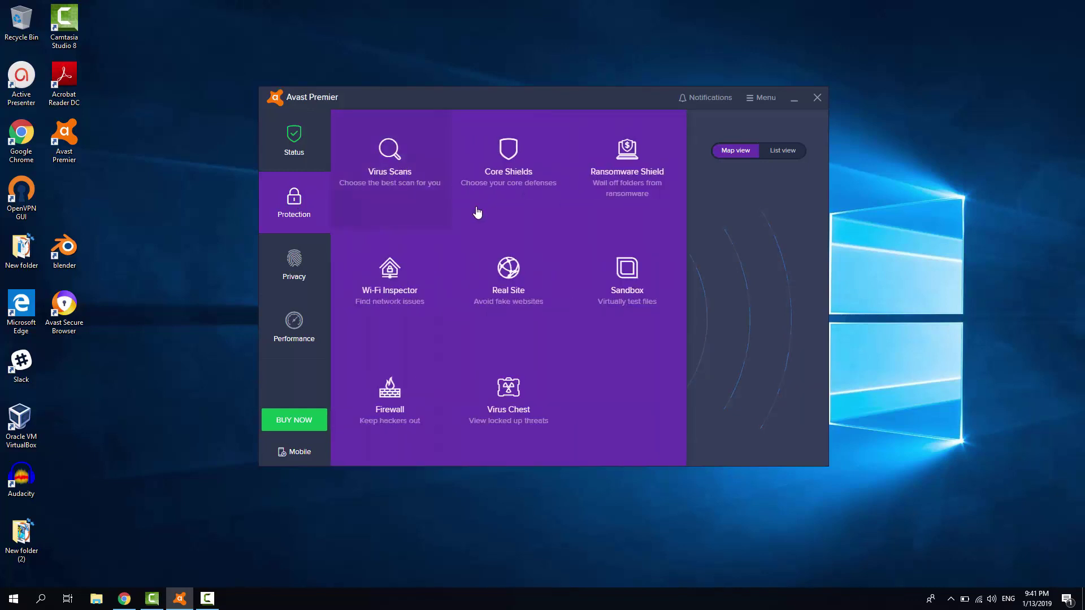
{"action": "left_click", "coordinate": [521, 311]}
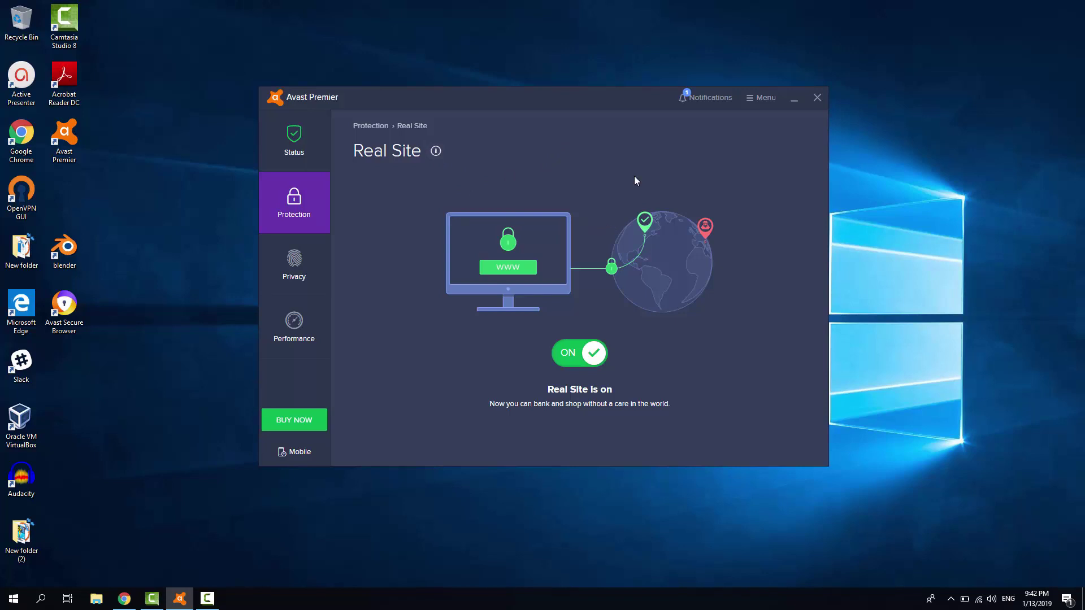
{"action": "left_click", "coordinate": [306, 201]}
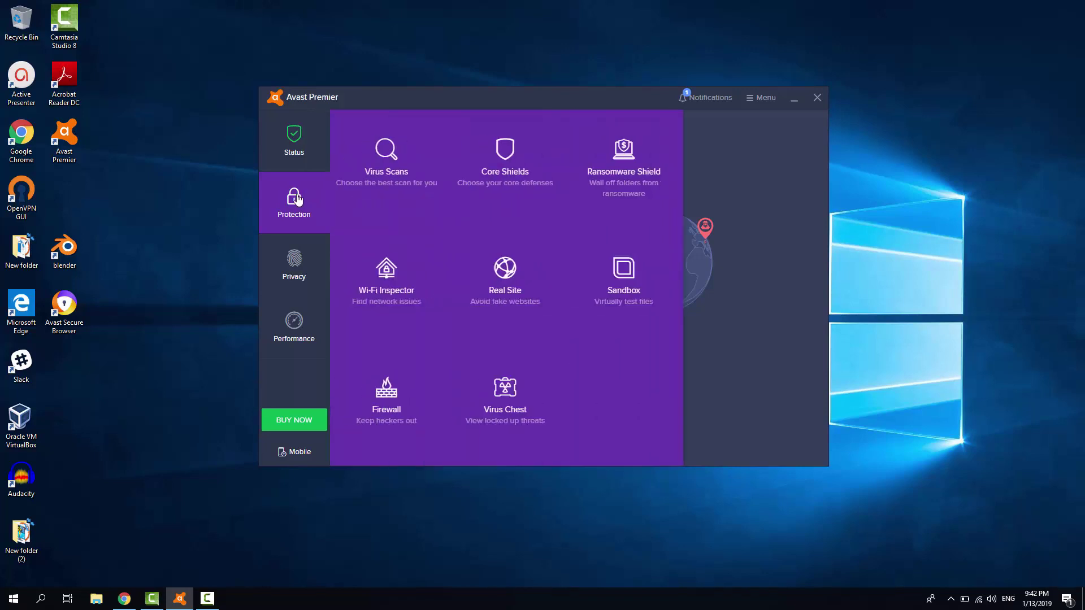
{"action": "left_click", "coordinate": [637, 298]}
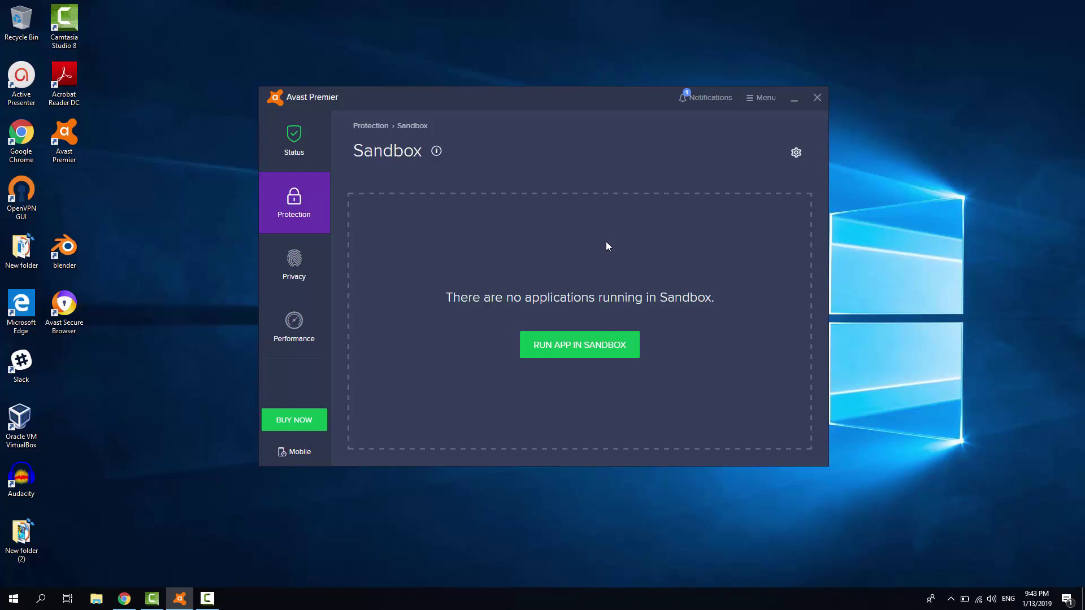
View the Firewall page showing the public-profile network and recently managed apps.
{"action": "left_click", "coordinate": [315, 212]}
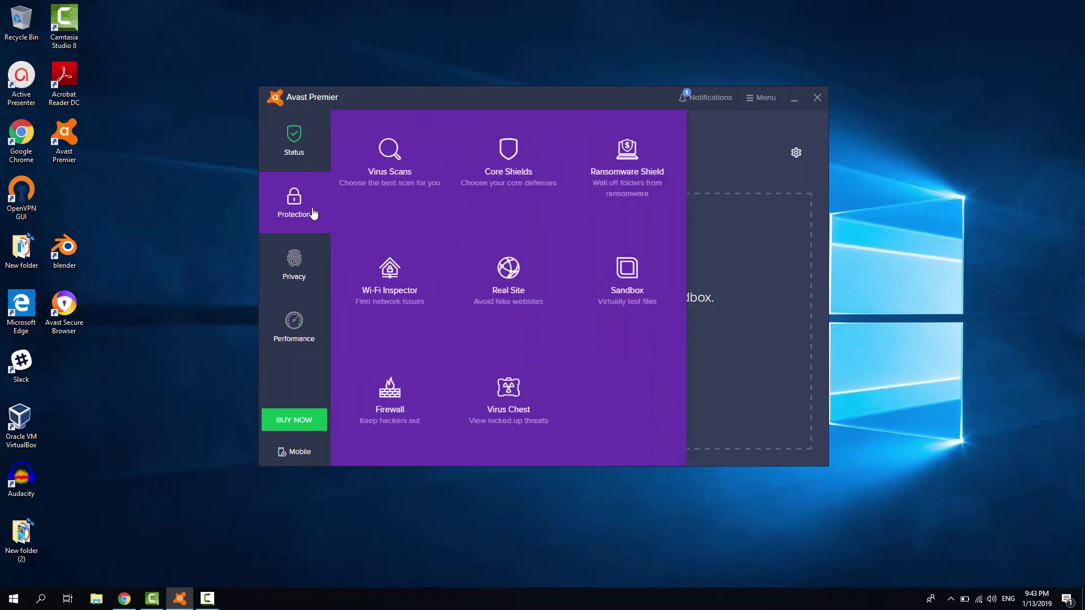
{"action": "left_click", "coordinate": [396, 406]}
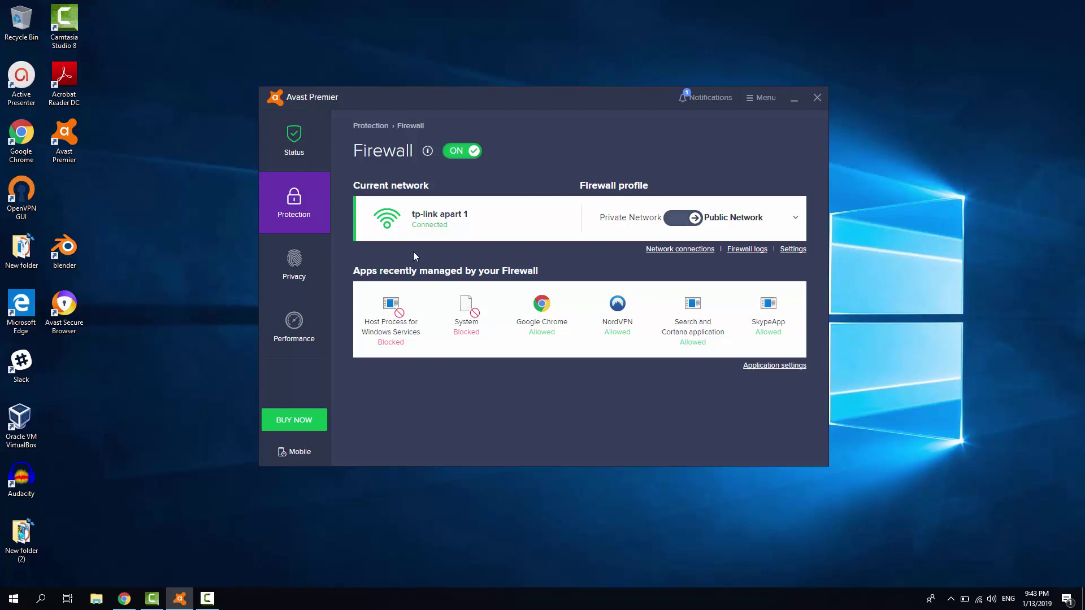
Check the empty Virus Chest, cancel adding a file, then bring up the Privacy features.
{"action": "left_click", "coordinate": [302, 208]}
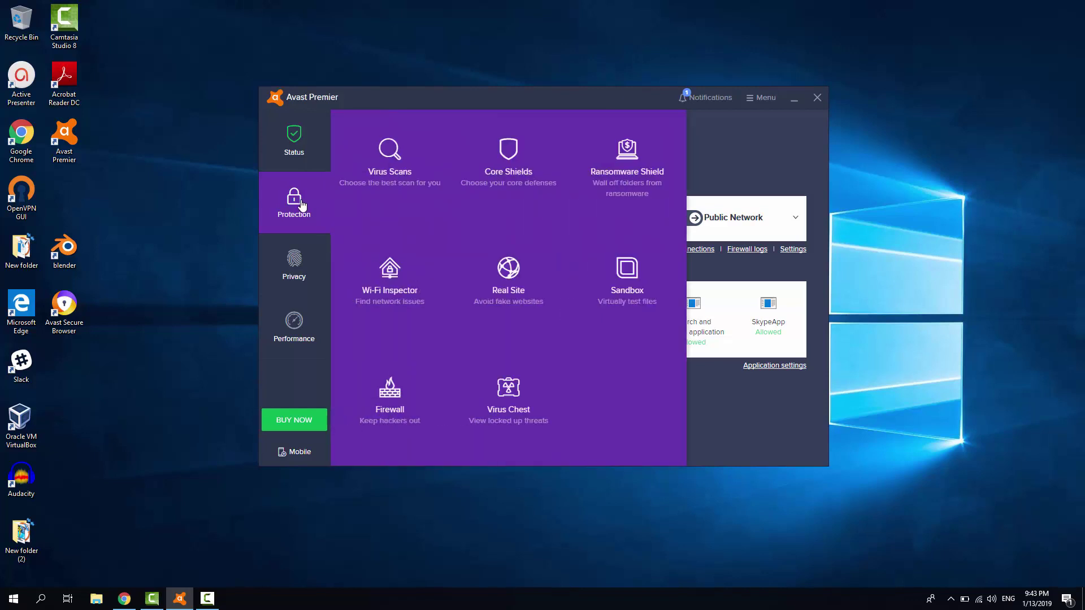
{"action": "left_click", "coordinate": [513, 411]}
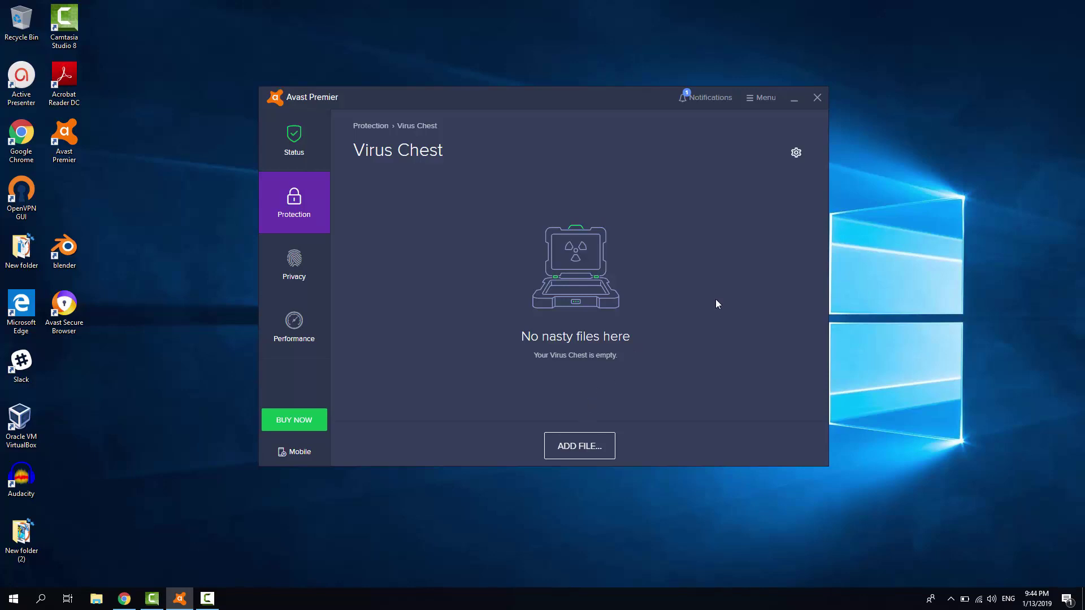
{"action": "left_click", "coordinate": [562, 446]}
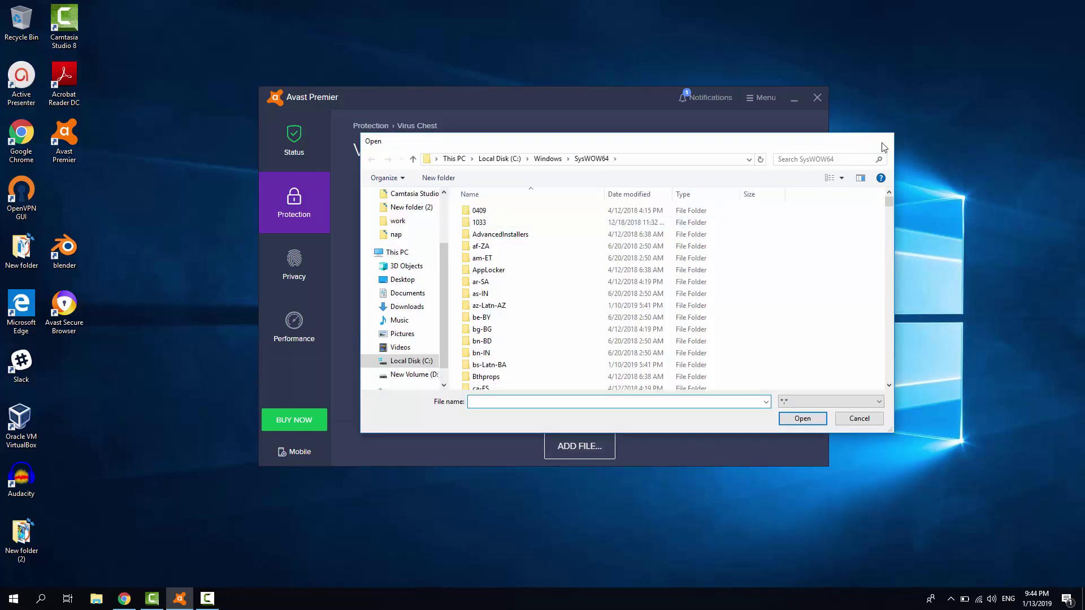
{"action": "left_click", "coordinate": [885, 140]}
{"action": "left_click", "coordinate": [289, 271]}
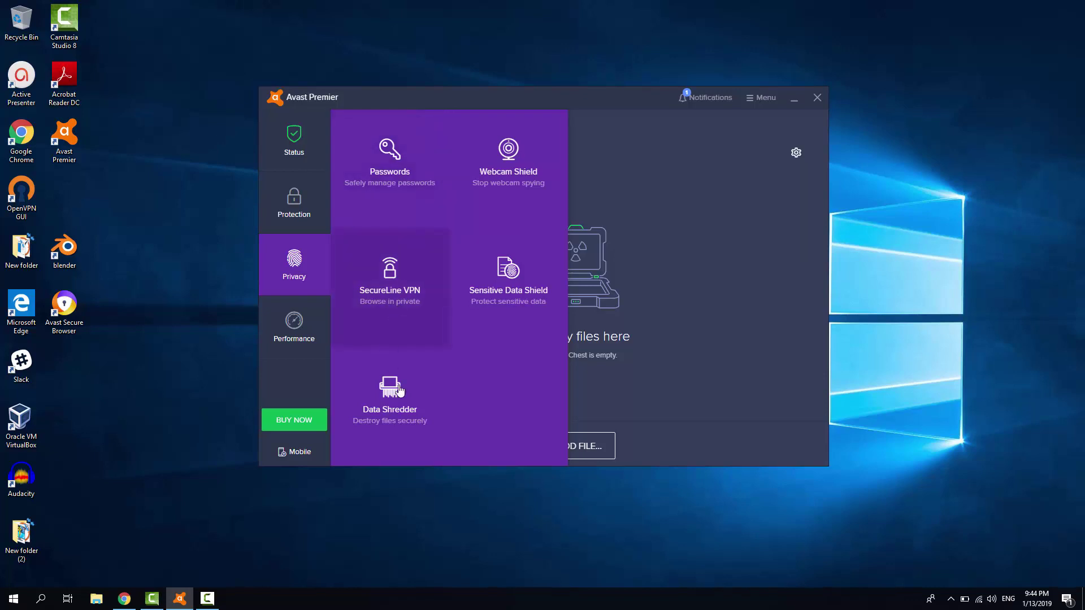
Browse the password manager's empty Logins, Credit Cards and Secure Notes sections, then return to Privacy.
{"action": "left_click", "coordinate": [389, 152]}
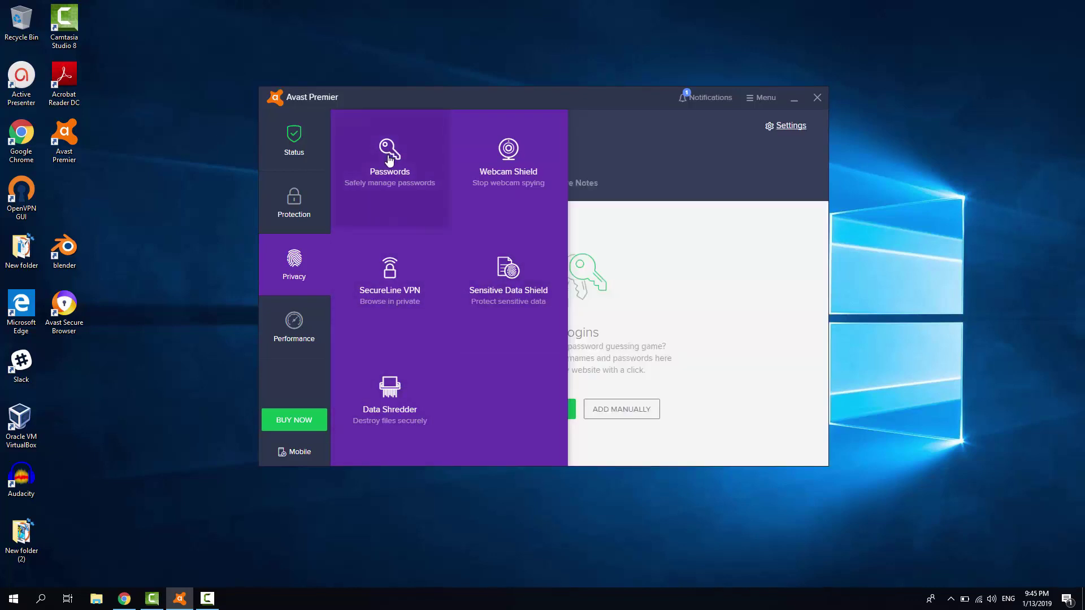
{"action": "left_click", "coordinate": [390, 161]}
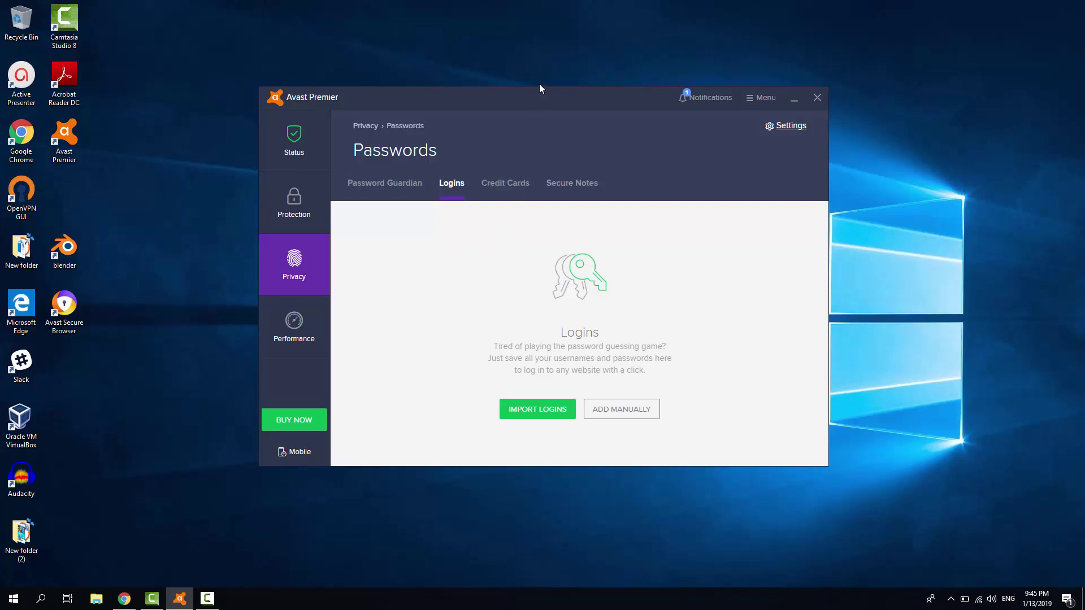
{"action": "left_click", "coordinate": [512, 184]}
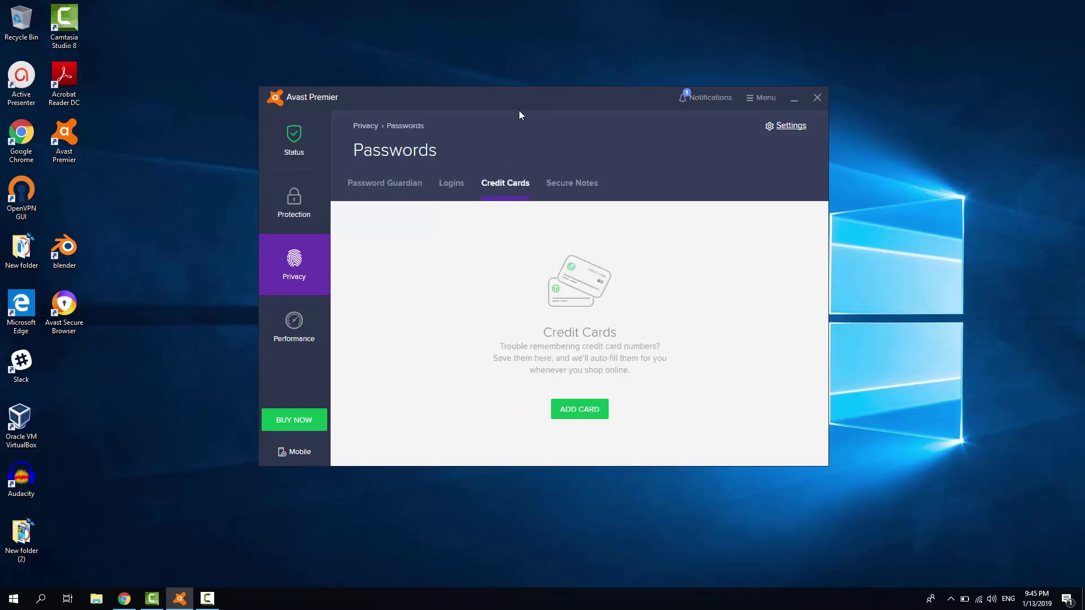
{"action": "left_click", "coordinate": [567, 188]}
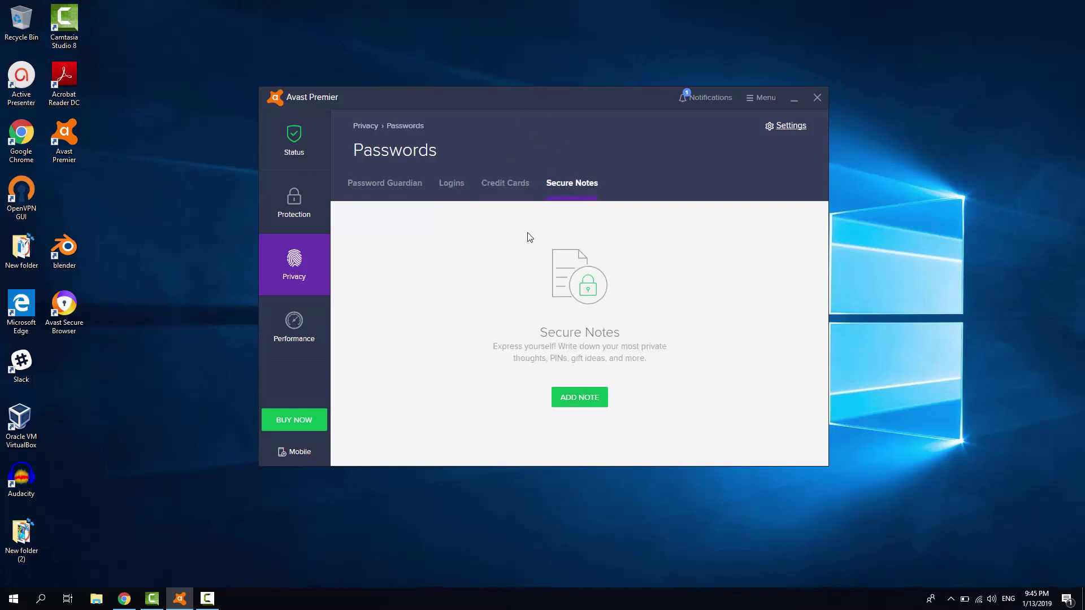
{"action": "left_click", "coordinate": [311, 280]}
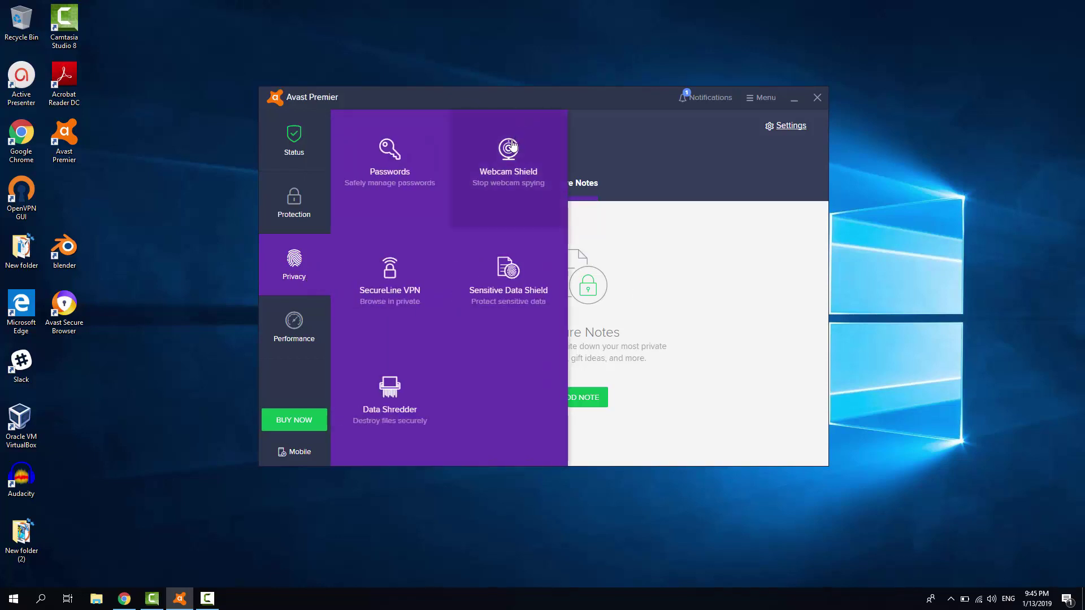
Check that Webcam Shield is active in Smart mode, then return to the Privacy list.
{"action": "left_click", "coordinate": [504, 194]}
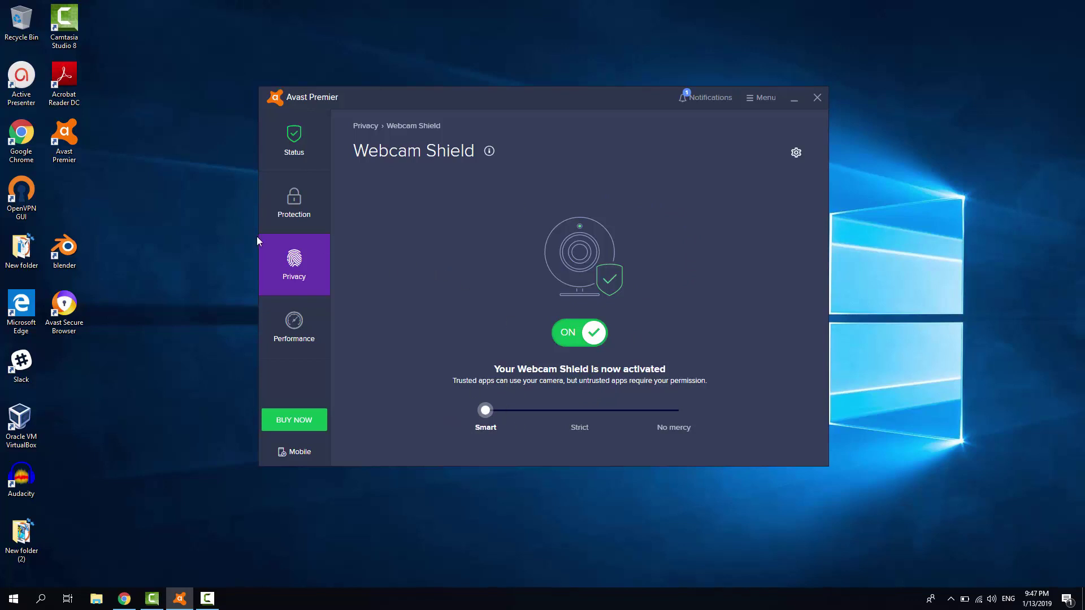
{"action": "left_click", "coordinate": [286, 271]}
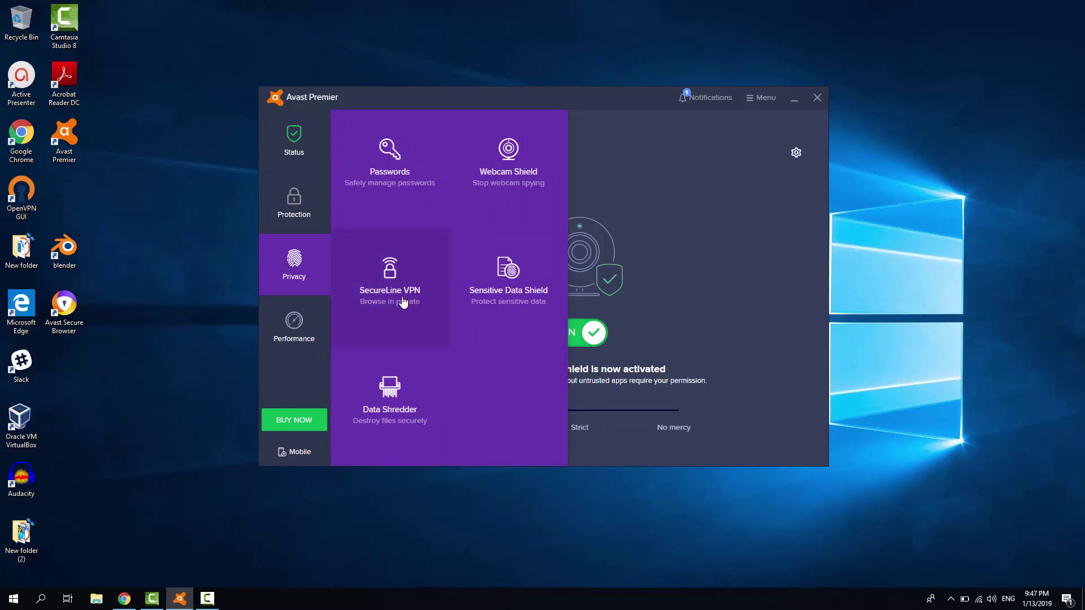
Try switching SecureLine VPN on and dismiss the licence prompt it raises.
{"action": "left_click", "coordinate": [404, 303]}
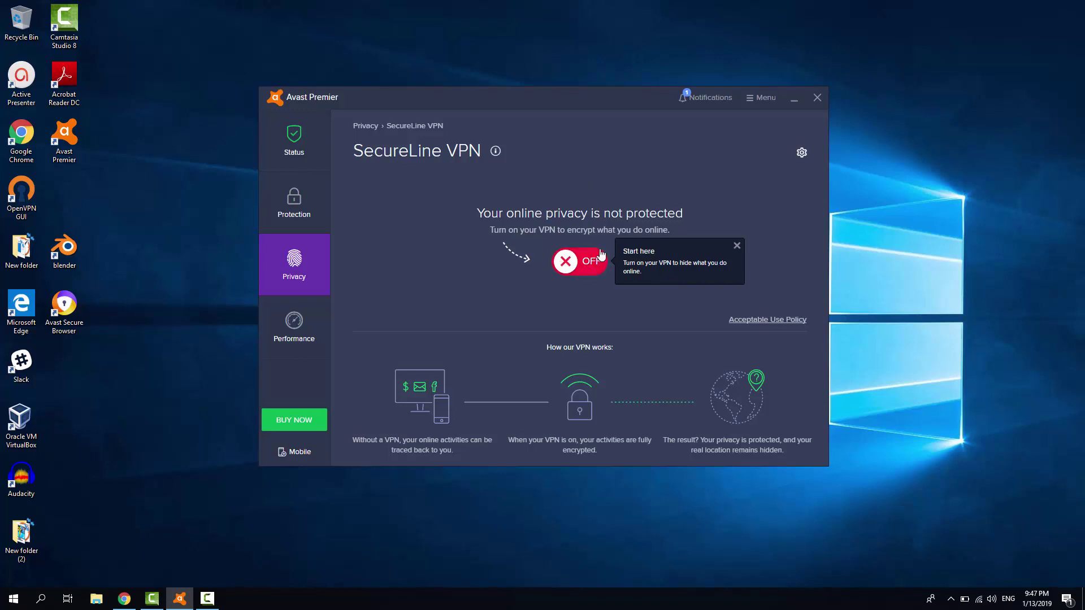
{"action": "left_click", "coordinate": [578, 261]}
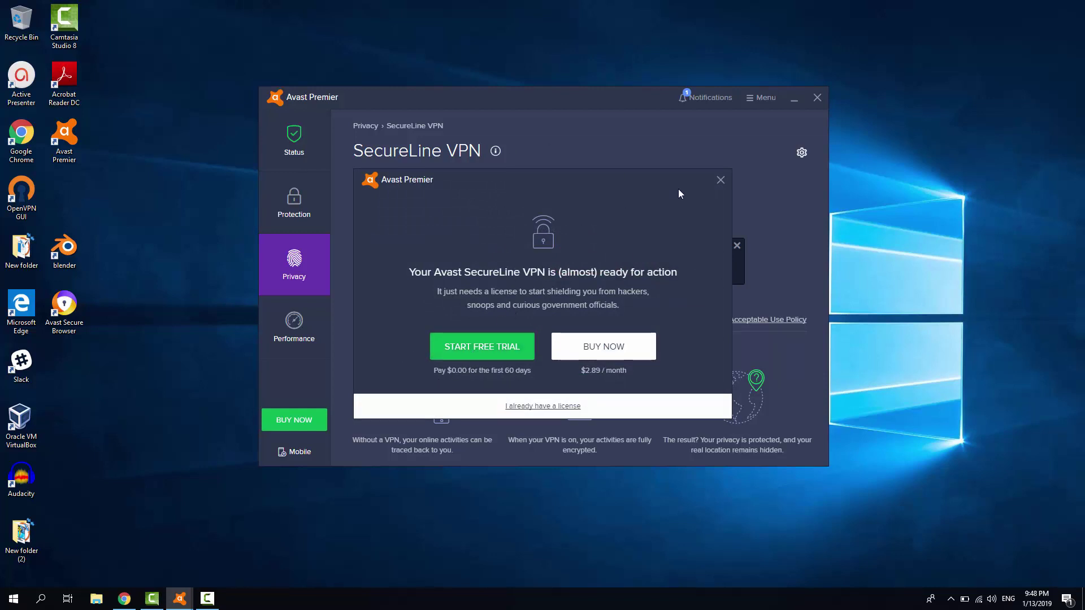
{"action": "left_click", "coordinate": [721, 180]}
View Sensitive Data Shield, which is switched on, then return to the Privacy list.
{"action": "left_click", "coordinate": [312, 273]}
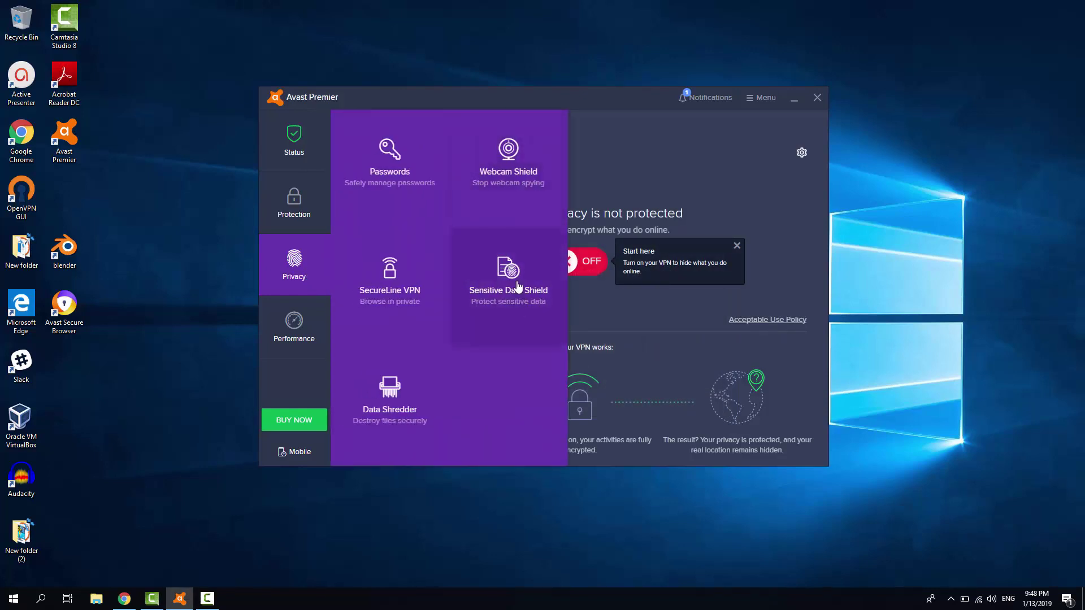
{"action": "left_click", "coordinate": [518, 288]}
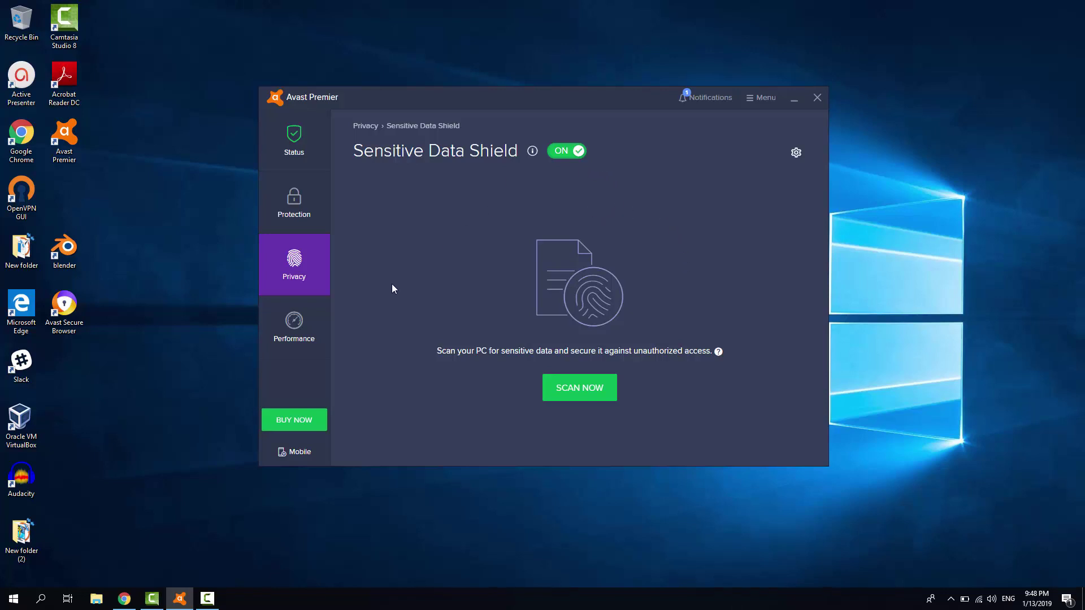
{"action": "left_click", "coordinate": [311, 273]}
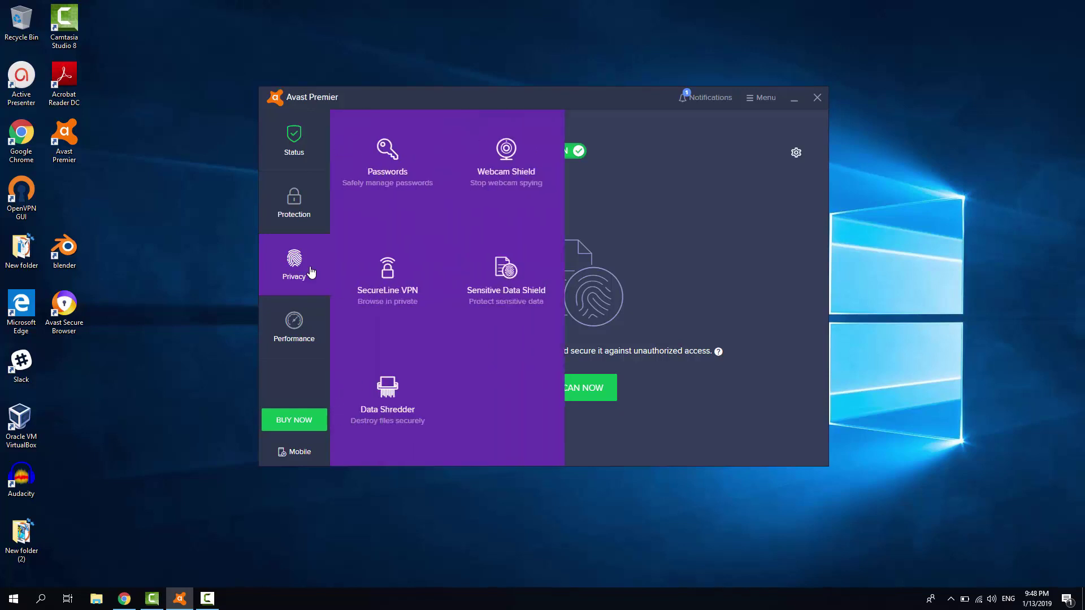
Preview Data Shredder's Drive and Deleted Files shredders without shredding, then show Performance features.
{"action": "left_click", "coordinate": [402, 420]}
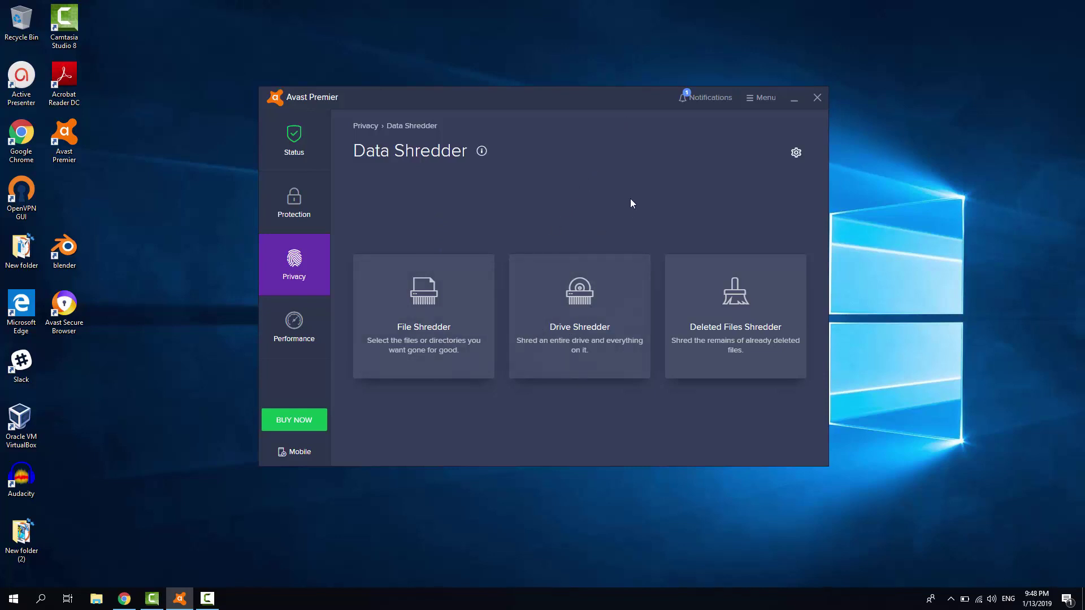
{"action": "left_click", "coordinate": [601, 310]}
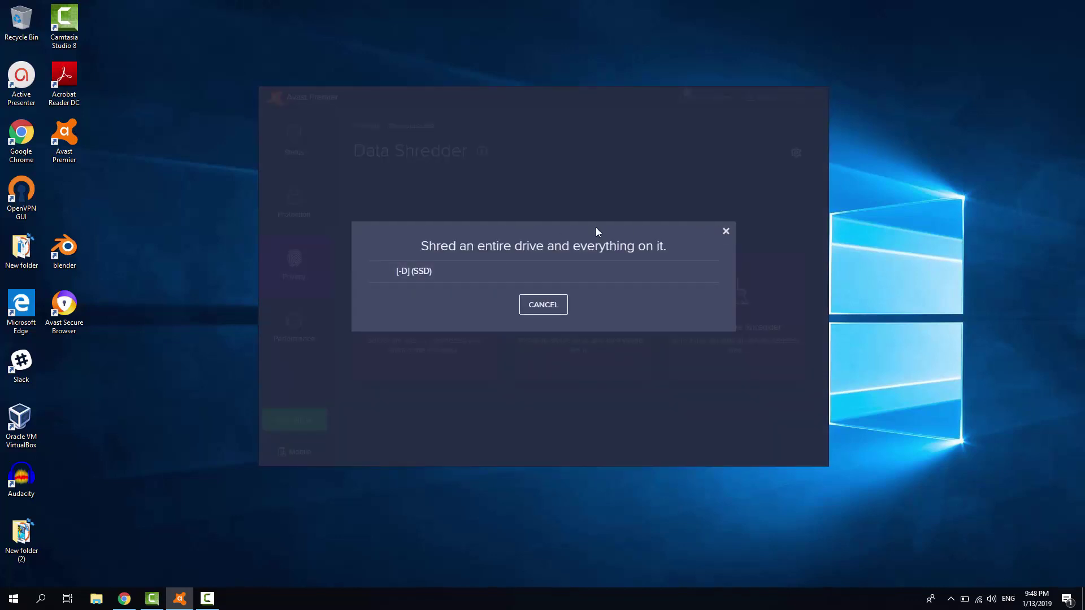
{"action": "left_click", "coordinate": [726, 231]}
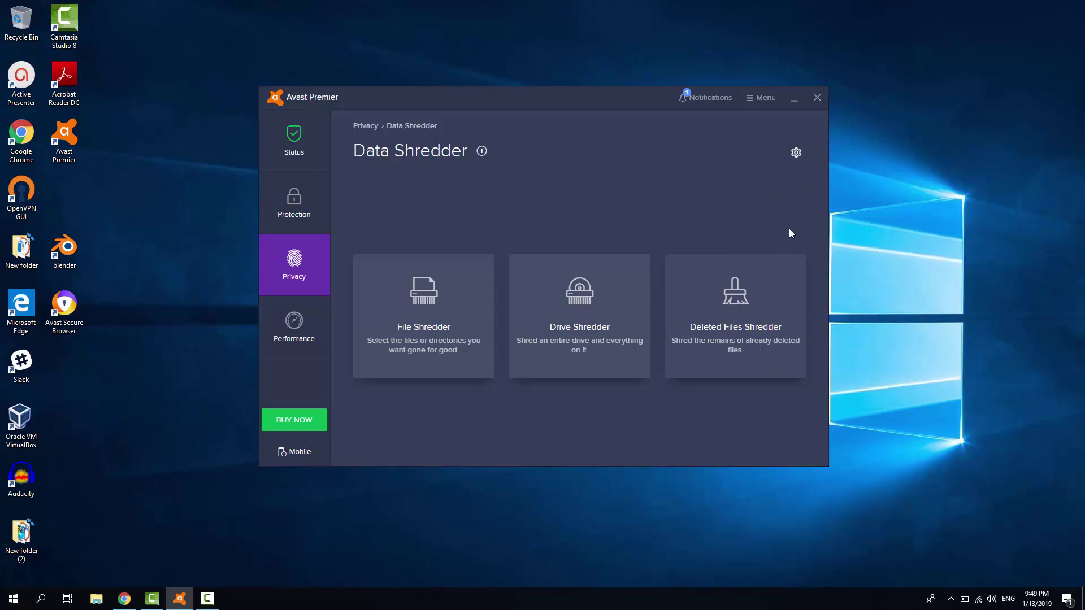
{"action": "left_click", "coordinate": [730, 332]}
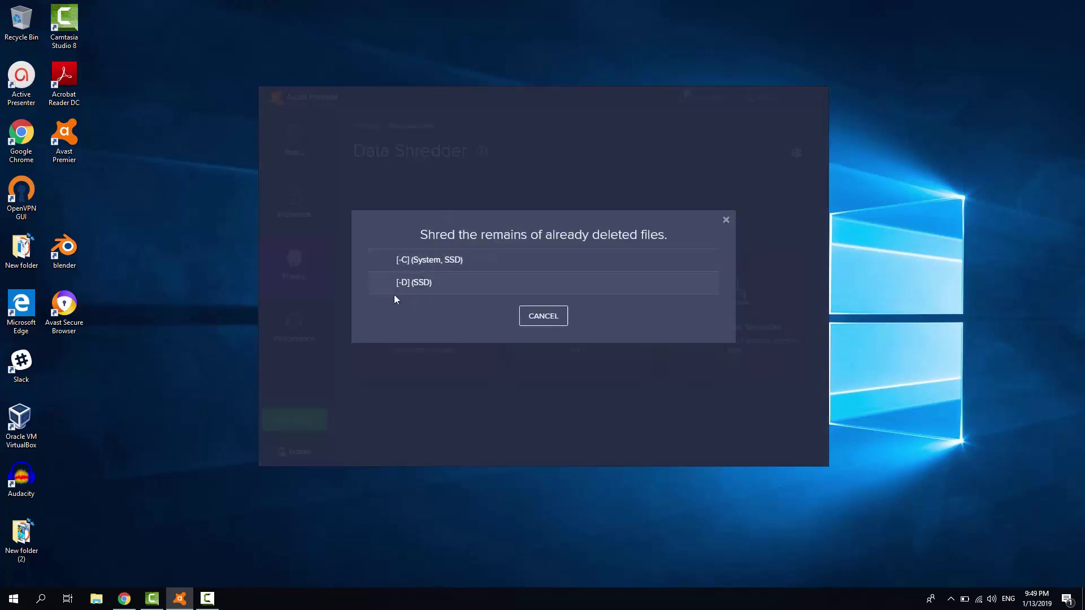
{"action": "left_click", "coordinate": [725, 220]}
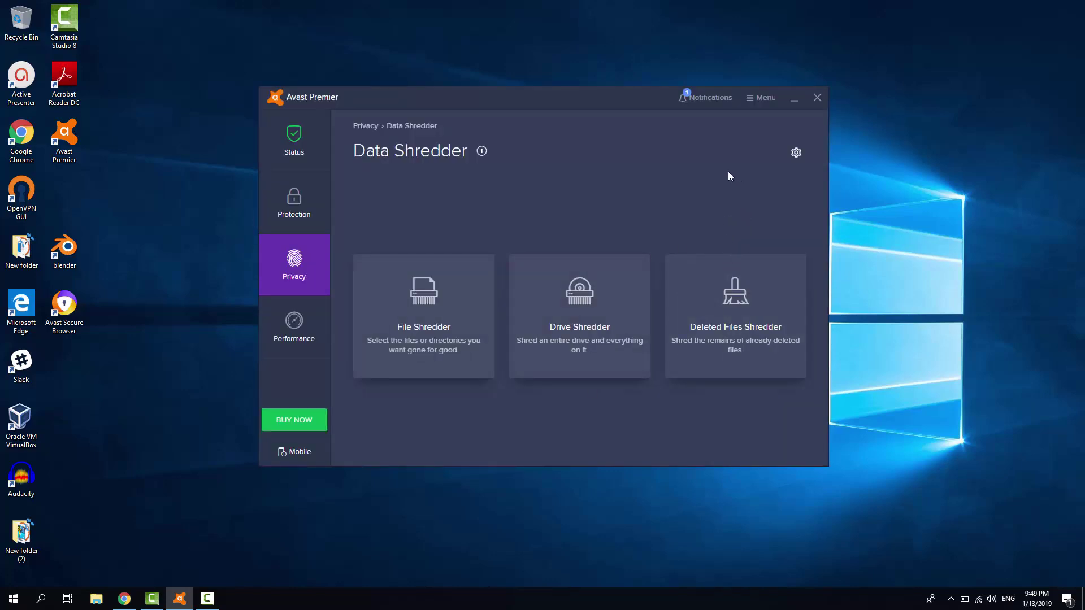
{"action": "left_click", "coordinate": [300, 334]}
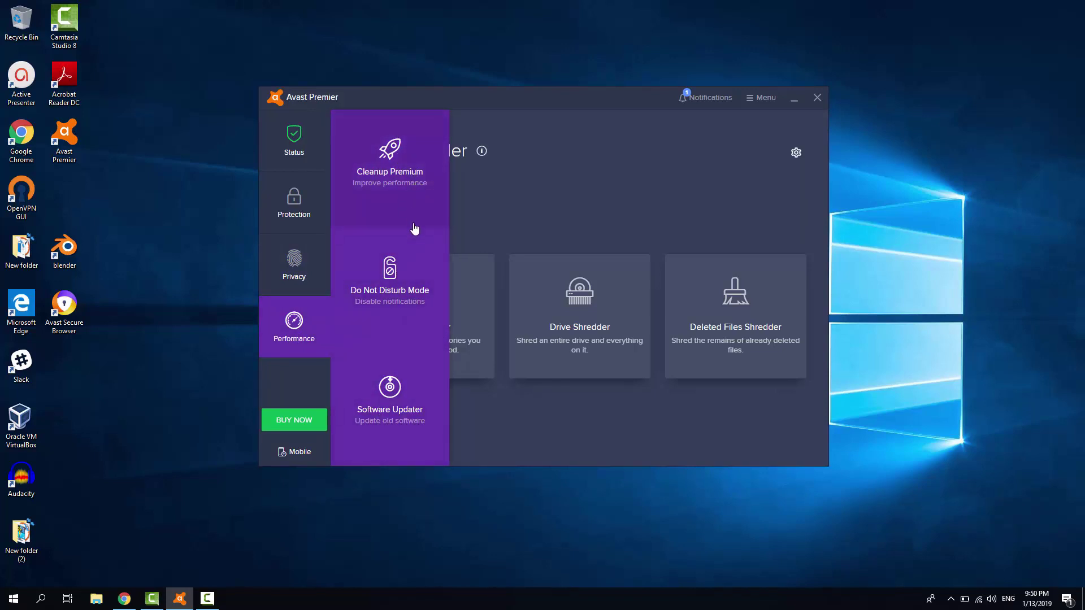
Run Cleanup Premium's problem report, press RESOLVE, and close the purchase offer without buying.
{"action": "left_click", "coordinate": [418, 175]}
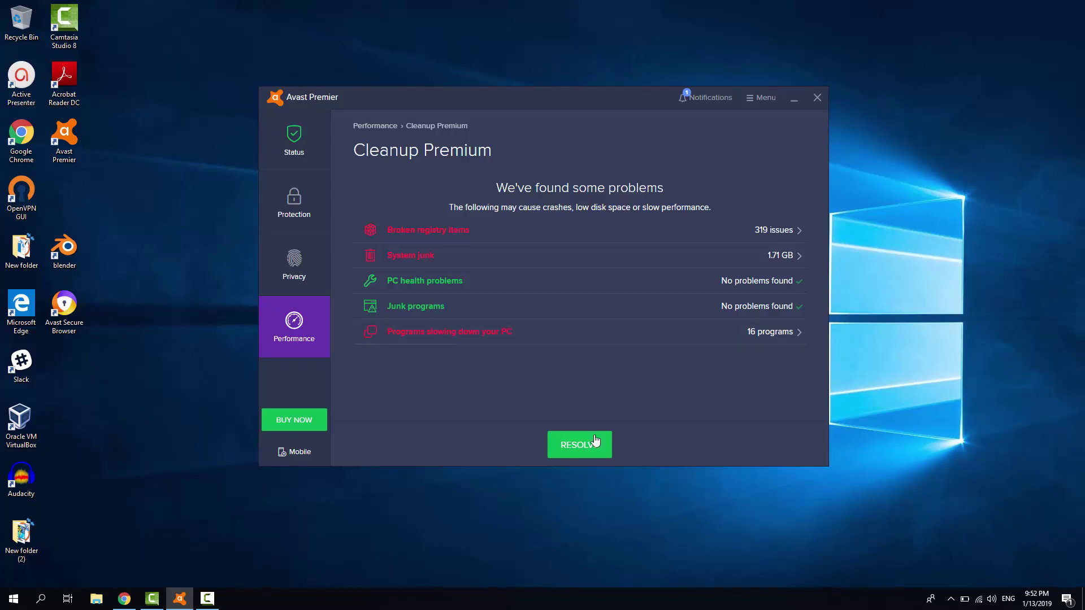
{"action": "left_click", "coordinate": [576, 452]}
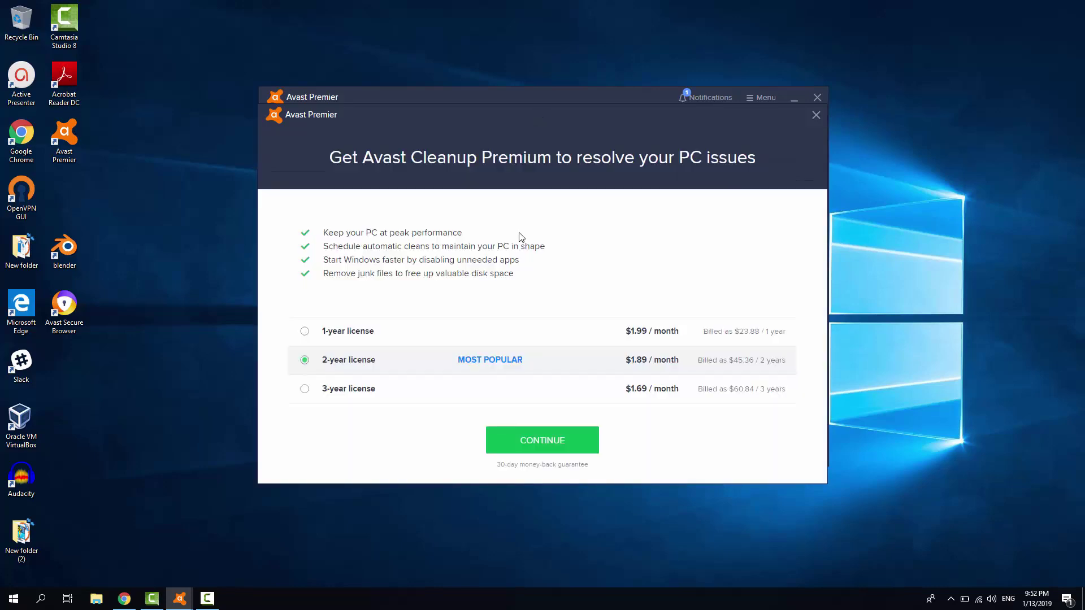
{"action": "left_click", "coordinate": [816, 116]}
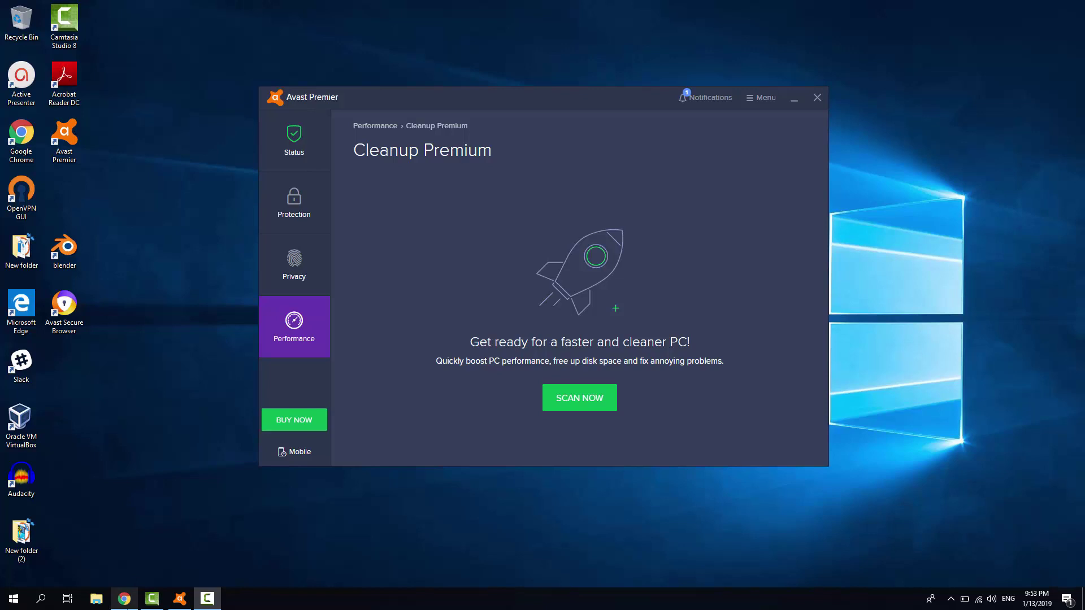
{"action": "mouse_move", "coordinate": [124, 599]}
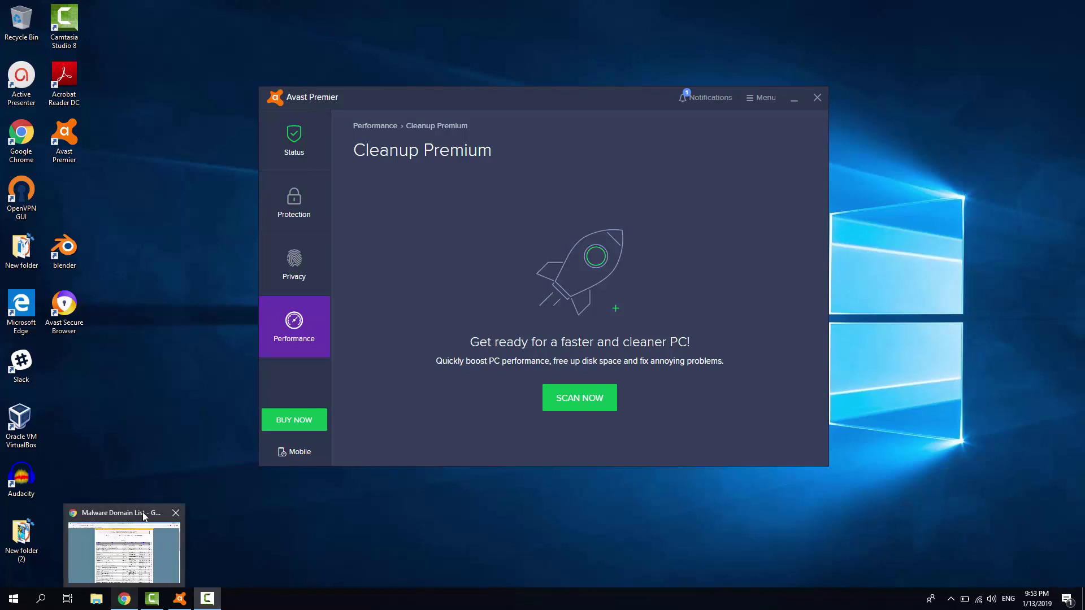
In Chrome, scroll the Malware Domain List and select the decorator.crabgrab.cl/rjavgx3.html address.
{"action": "left_click", "coordinate": [140, 542]}
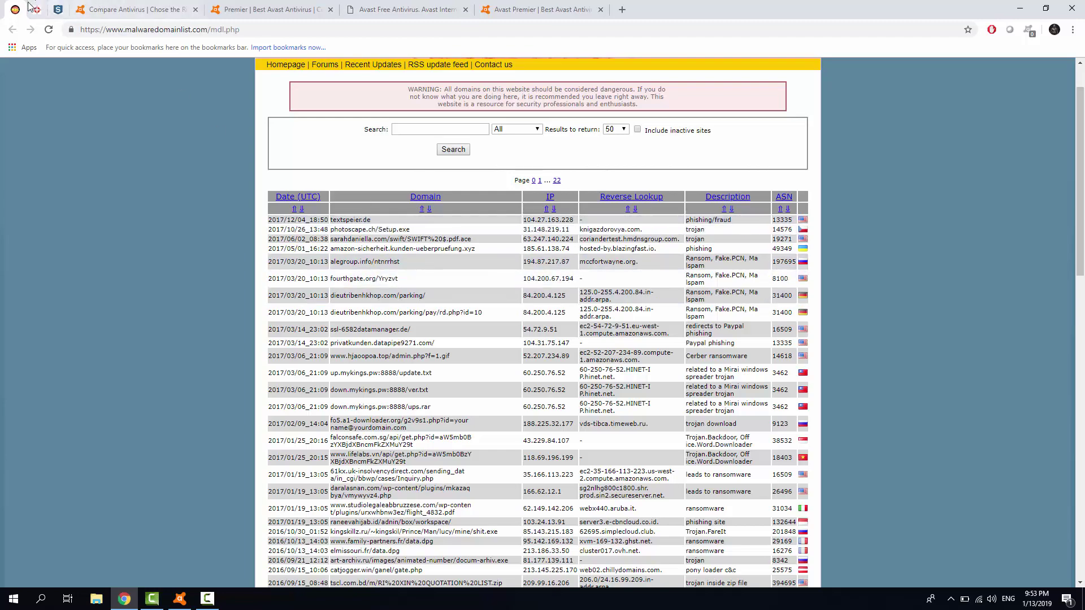
{"action": "scroll", "coordinate": [389, 287], "scroll_direction": "down", "scroll_amount": 7}
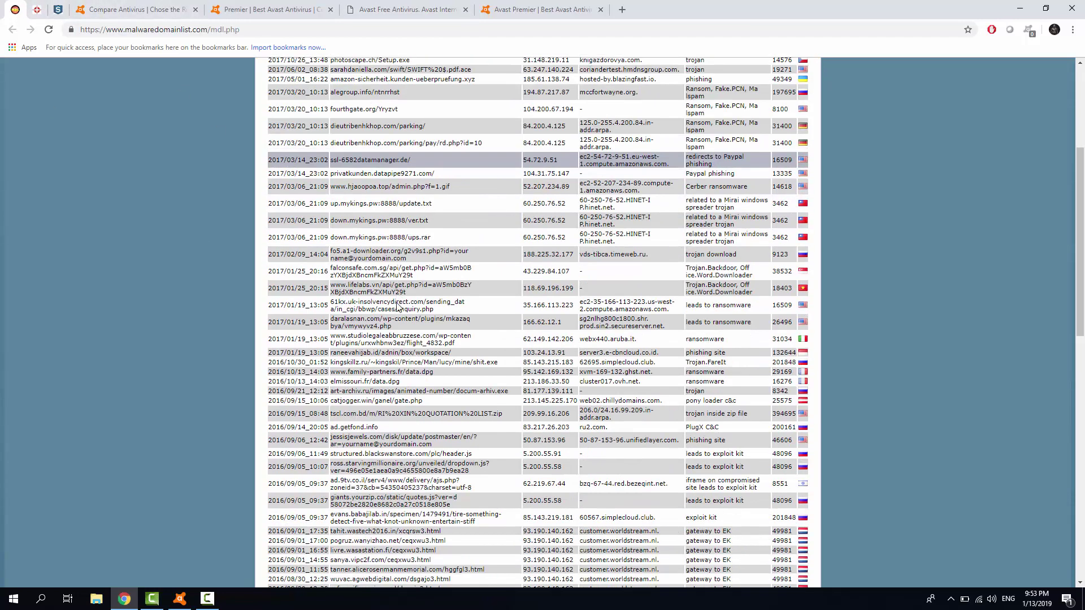
{"action": "scroll", "coordinate": [509, 361], "scroll_direction": "down", "scroll_amount": 7}
{"action": "scroll", "coordinate": [622, 435], "scroll_direction": "down", "scroll_amount": 7}
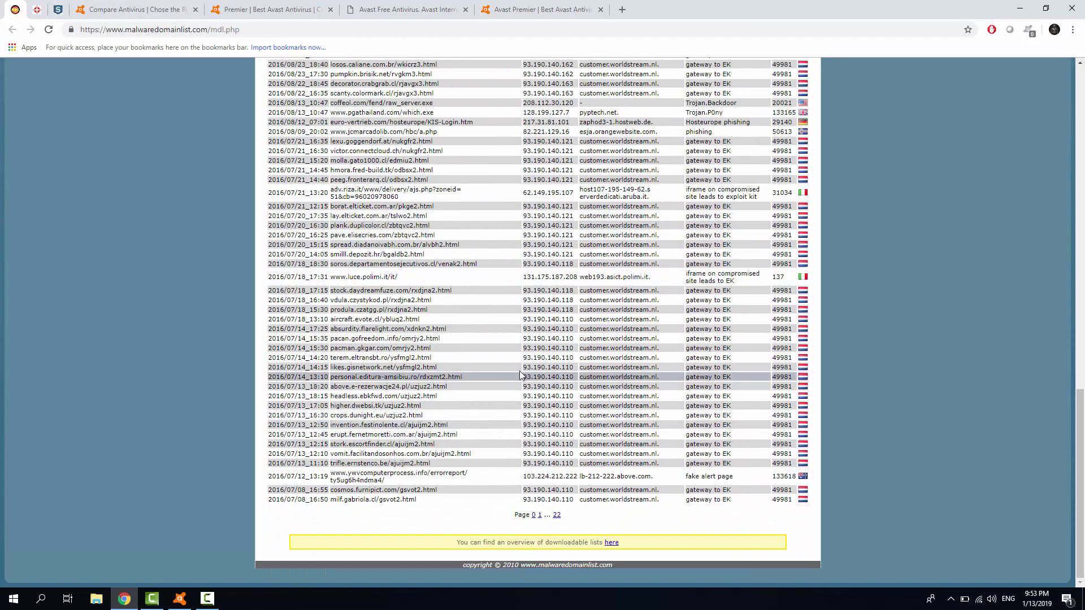
{"action": "scroll", "coordinate": [728, 275], "scroll_direction": "up", "scroll_amount": 2}
{"action": "scroll", "coordinate": [729, 275], "scroll_direction": "down", "scroll_amount": 2}
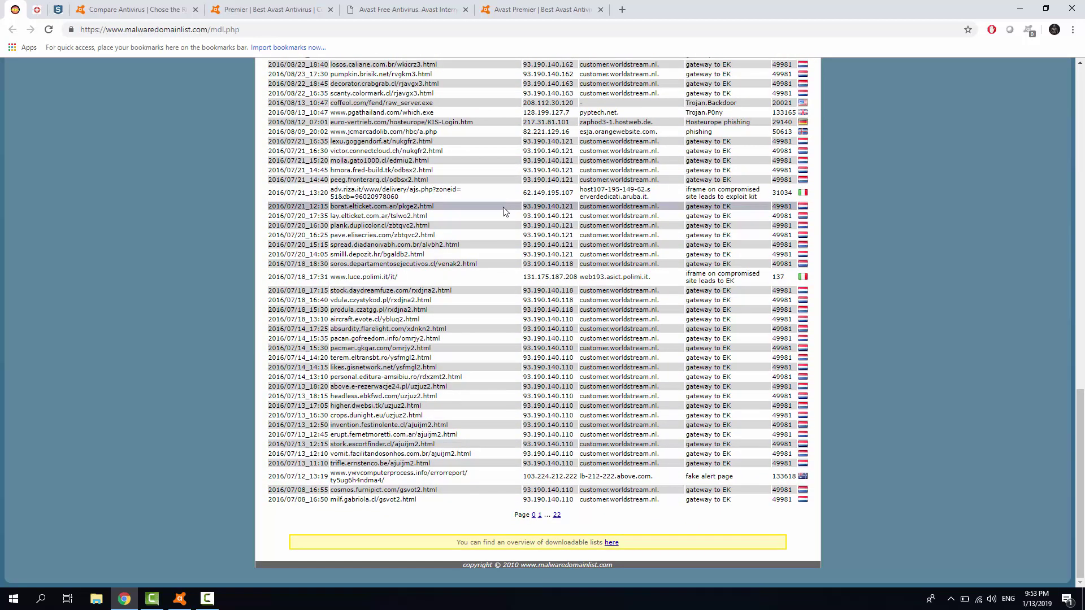
{"action": "scroll", "coordinate": [503, 226], "scroll_direction": "up", "scroll_amount": 4}
{"action": "scroll", "coordinate": [508, 237], "scroll_direction": "up", "scroll_amount": 4}
{"action": "scroll", "coordinate": [526, 249], "scroll_direction": "up", "scroll_amount": 3}
{"action": "scroll", "coordinate": [528, 248], "scroll_direction": "up", "scroll_amount": 1}
{"action": "scroll", "coordinate": [528, 248], "scroll_direction": "up", "scroll_amount": 2}
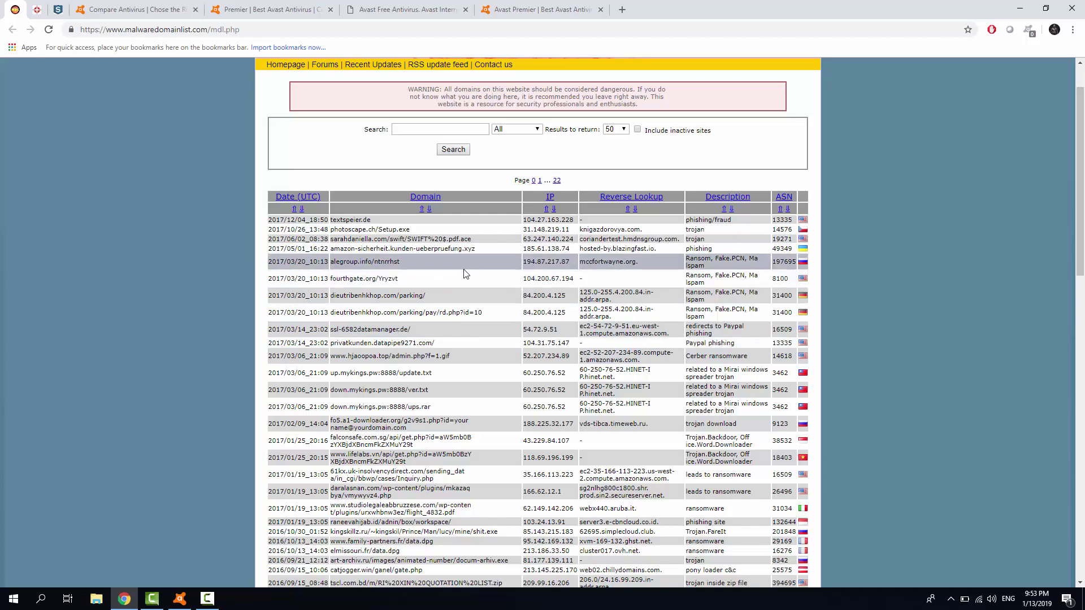
{"action": "scroll", "coordinate": [433, 266], "scroll_direction": "down", "scroll_amount": 15}
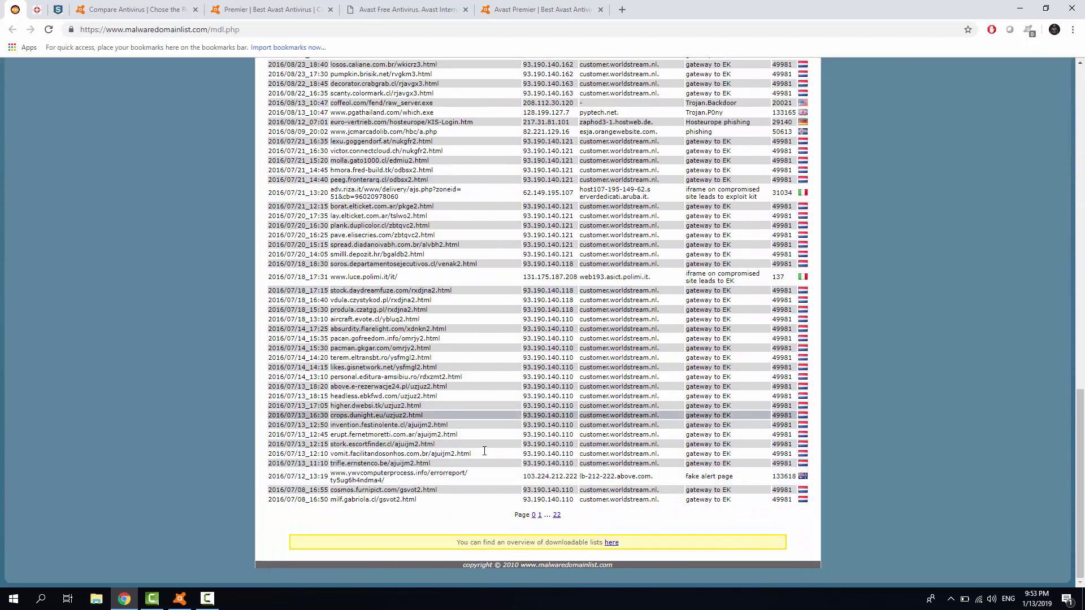
{"action": "scroll", "coordinate": [458, 294], "scroll_direction": "up", "scroll_amount": 2}
{"action": "scroll", "coordinate": [462, 254], "scroll_direction": "up", "scroll_amount": 2}
{"action": "scroll", "coordinate": [466, 214], "scroll_direction": "up", "scroll_amount": 2}
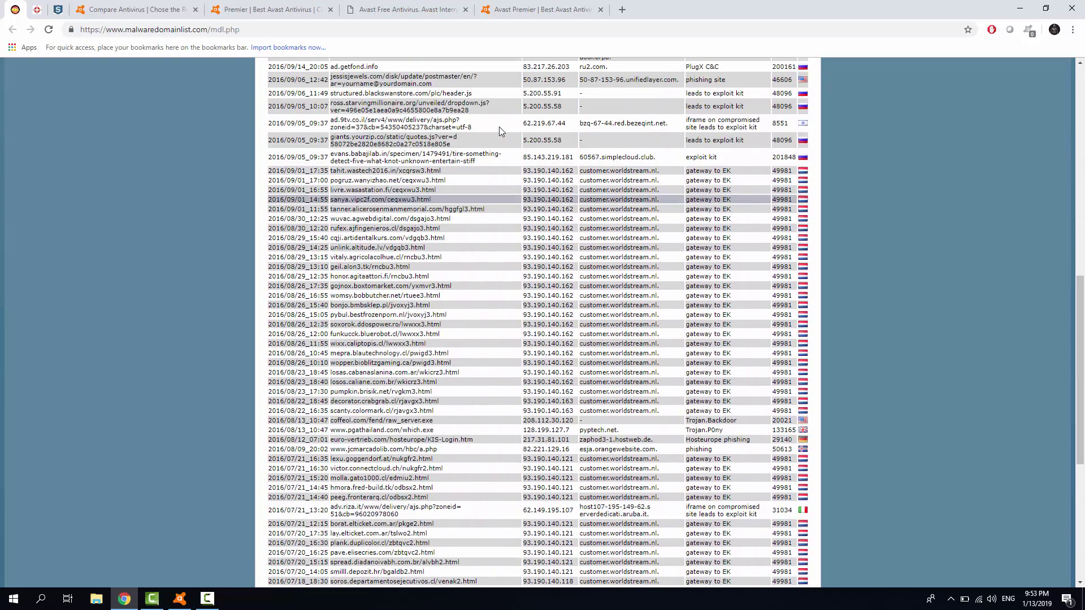
{"action": "scroll", "coordinate": [468, 185], "scroll_direction": "up", "scroll_amount": 2}
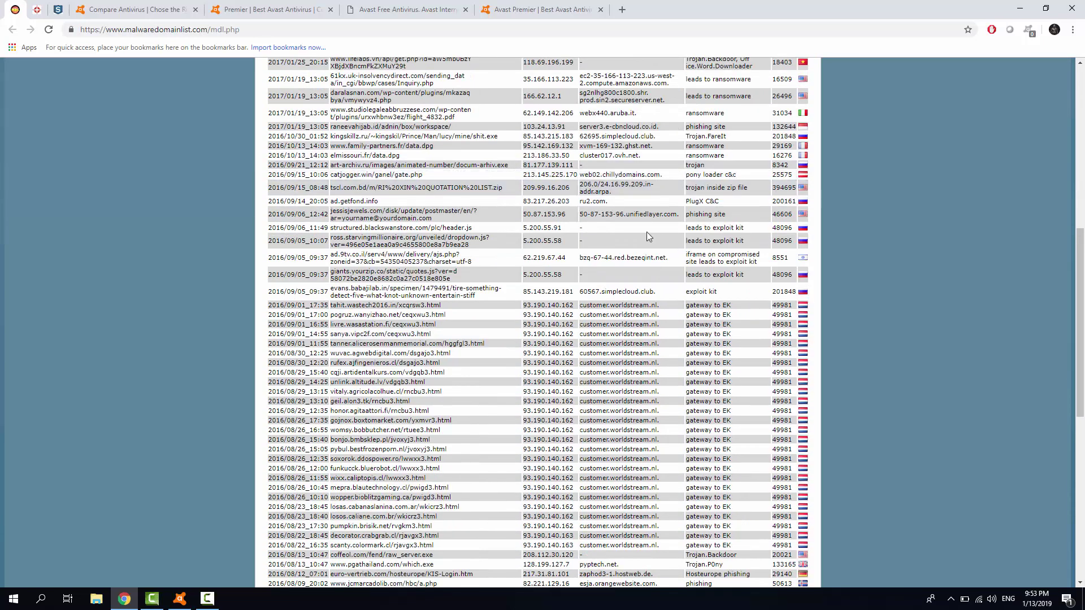
{"action": "scroll", "coordinate": [1000, 258], "scroll_direction": "down", "scroll_amount": 1}
{"action": "scroll", "coordinate": [1002, 258], "scroll_direction": "down", "scroll_amount": 2}
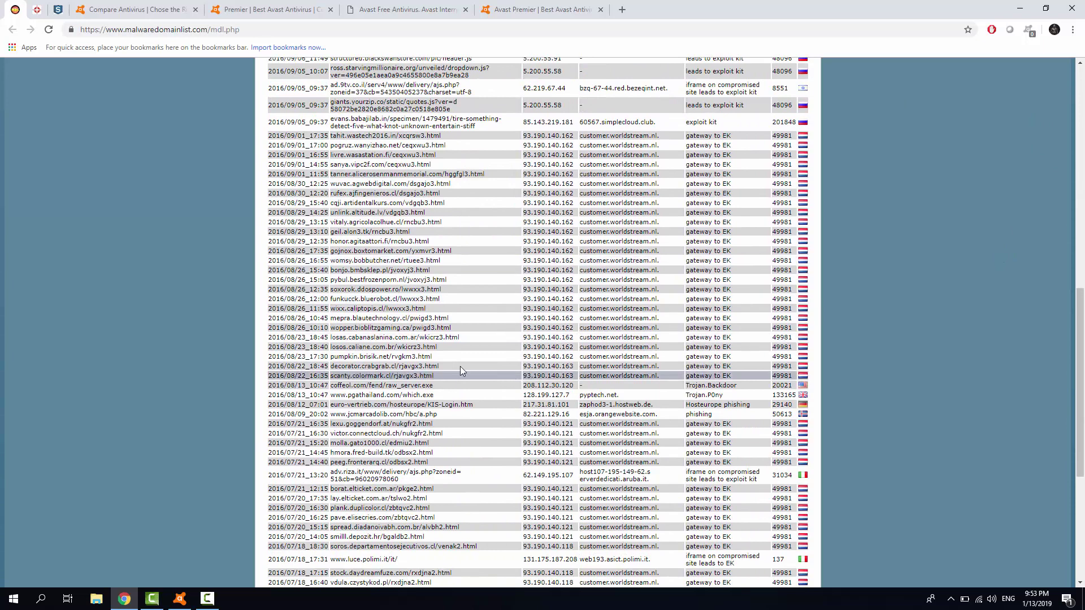
{"action": "left_click_drag", "start_coordinate": [453, 367], "coordinate": [332, 367]}
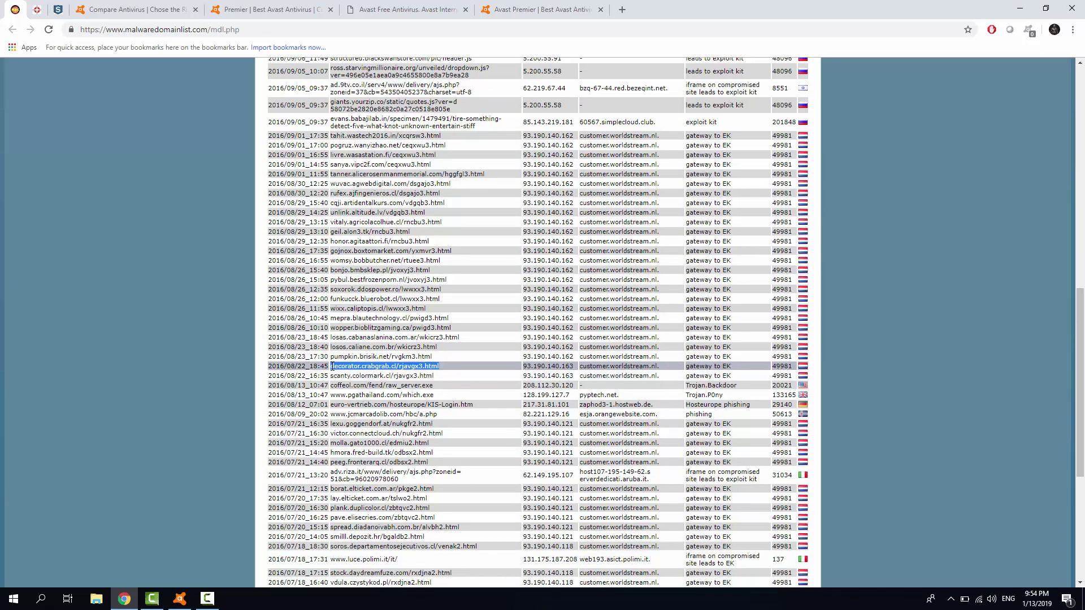
Open the decorator.crabgrab.cl and borat.elticket.com.ar addresses and close their unreachable tabs.
{"action": "right_click", "coordinate": [333, 367]}
{"action": "left_click", "coordinate": [386, 390]}
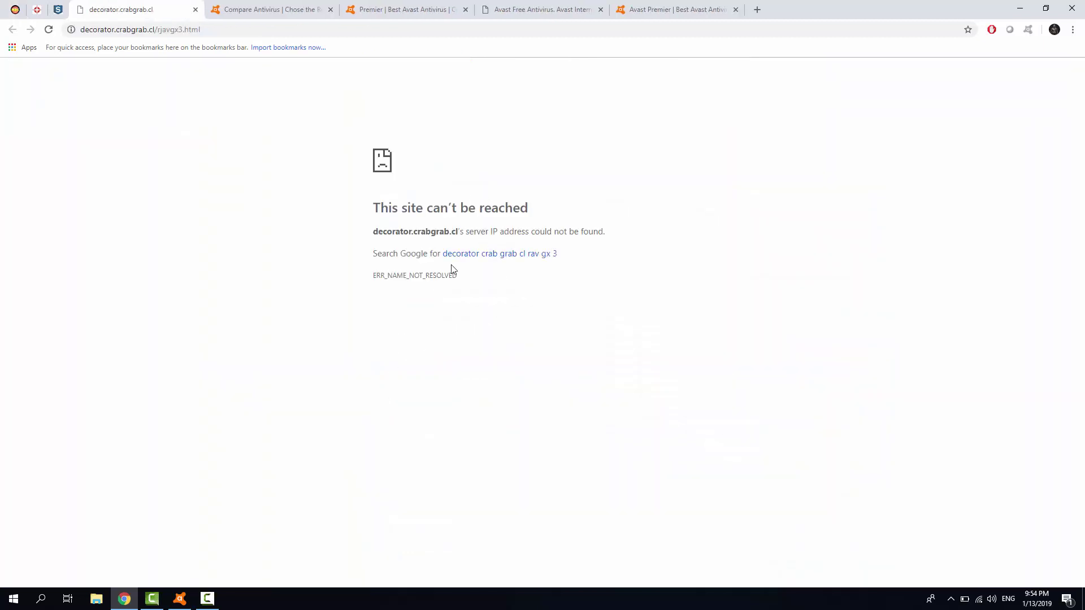
{"action": "left_click", "coordinate": [195, 12]}
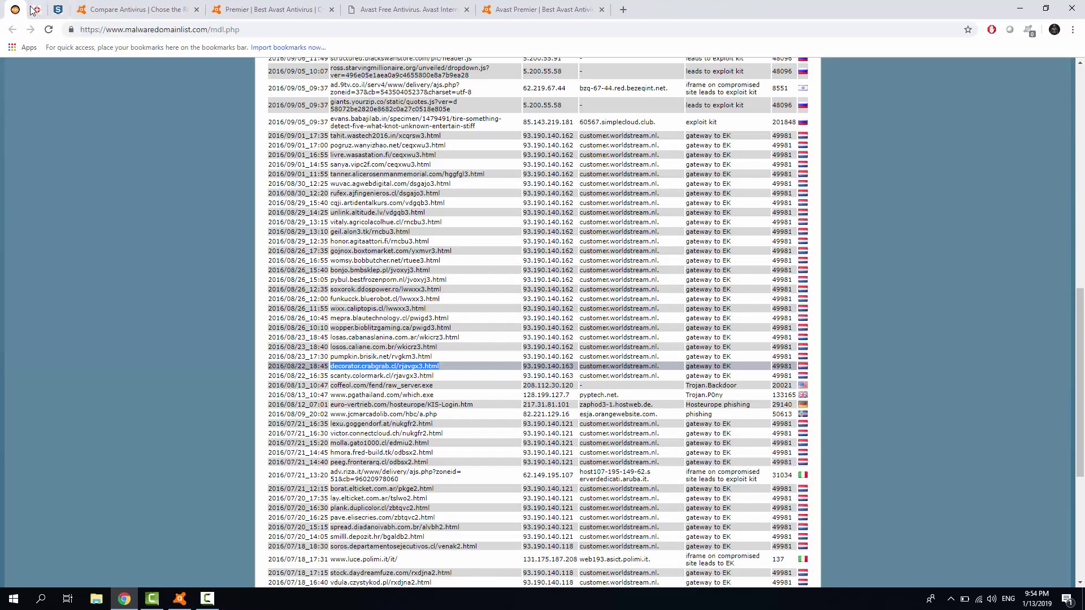
{"action": "scroll", "coordinate": [420, 373], "scroll_direction": "down", "scroll_amount": 2}
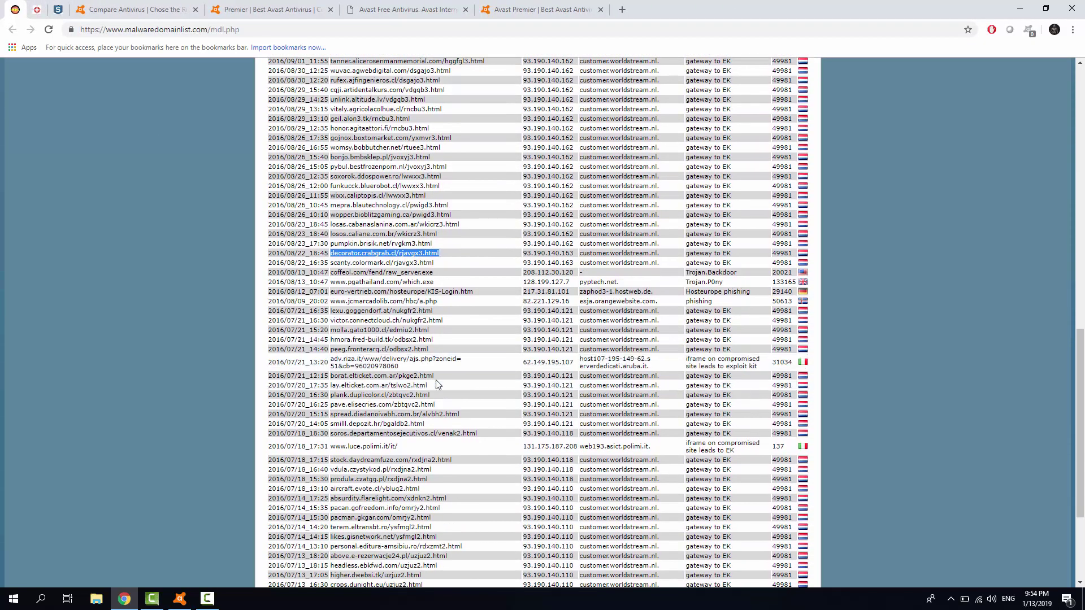
{"action": "left_click_drag", "start_coordinate": [434, 375], "coordinate": [330, 376]}
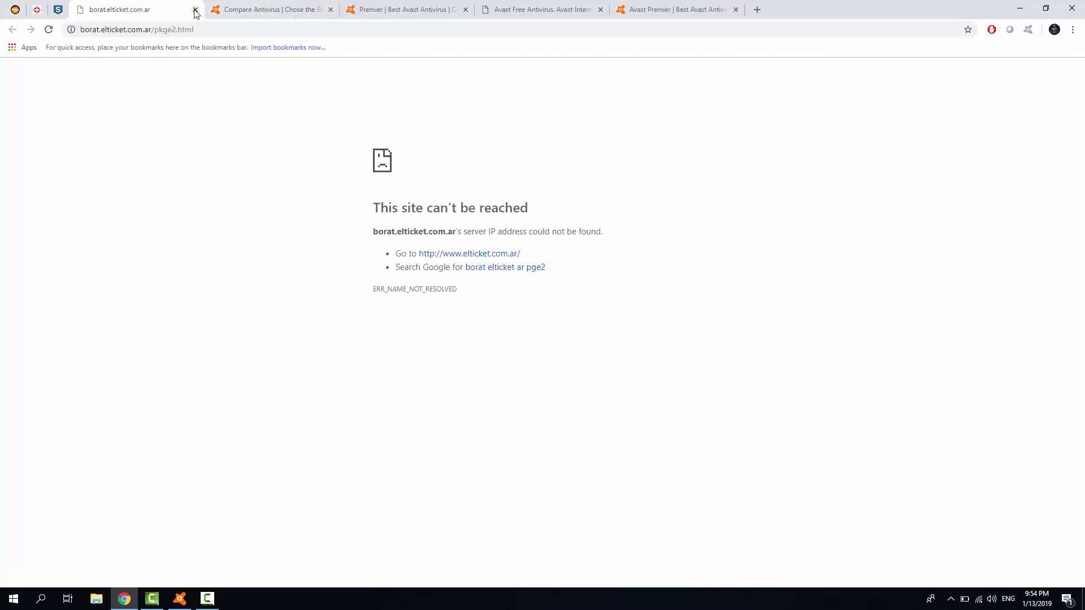
{"action": "left_click", "coordinate": [195, 11]}
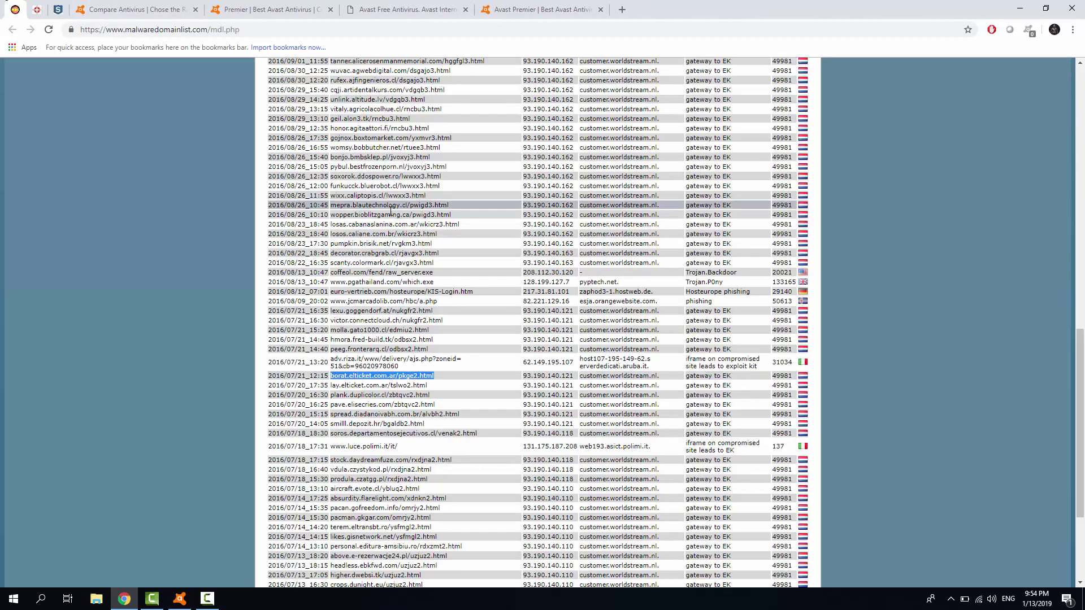
Select the pybul.bestfrozenporn.nl/jvoxyj3.html address and open it in a new tab.
{"action": "scroll", "coordinate": [649, 226], "scroll_direction": "down", "scroll_amount": 3}
{"action": "scroll", "coordinate": [649, 226], "scroll_direction": "up", "scroll_amount": 3}
{"action": "left_click_drag", "start_coordinate": [447, 167], "coordinate": [335, 165]}
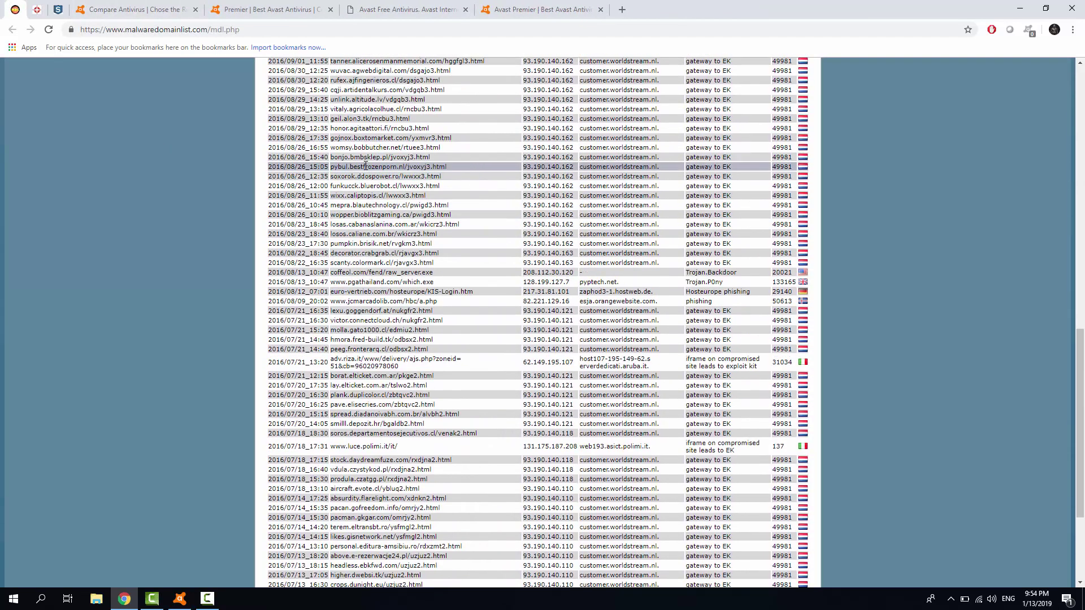
{"action": "right_click", "coordinate": [332, 165]}
{"action": "left_click", "coordinate": [351, 186]}
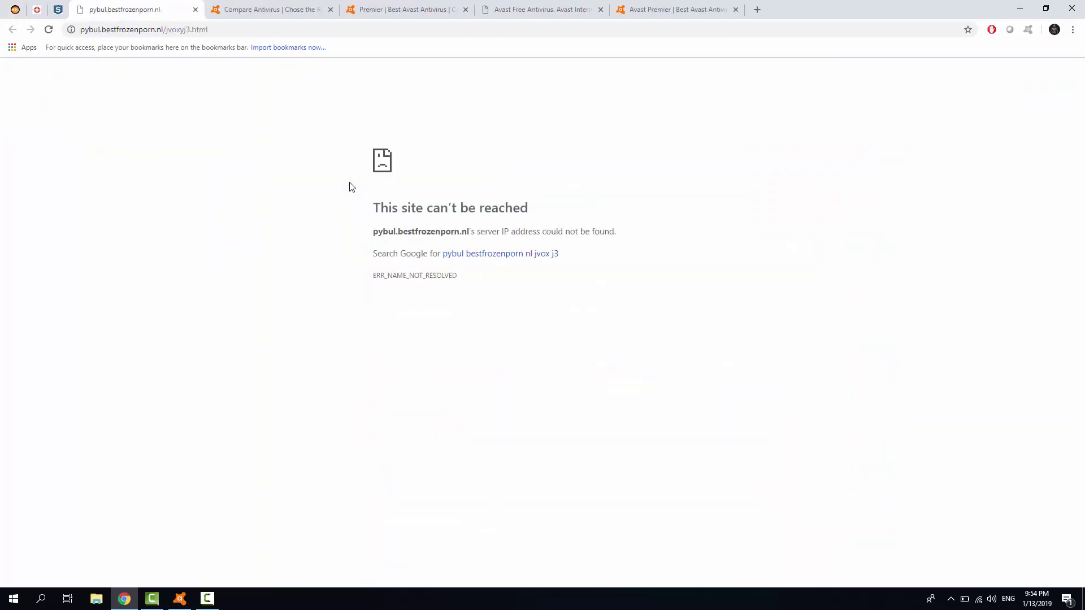
Close the pybul tab and test the euro-vertrieb.com, crops.dunight.eu and trifle.ernstenco.be addresses.
{"action": "left_click", "coordinate": [195, 9]}
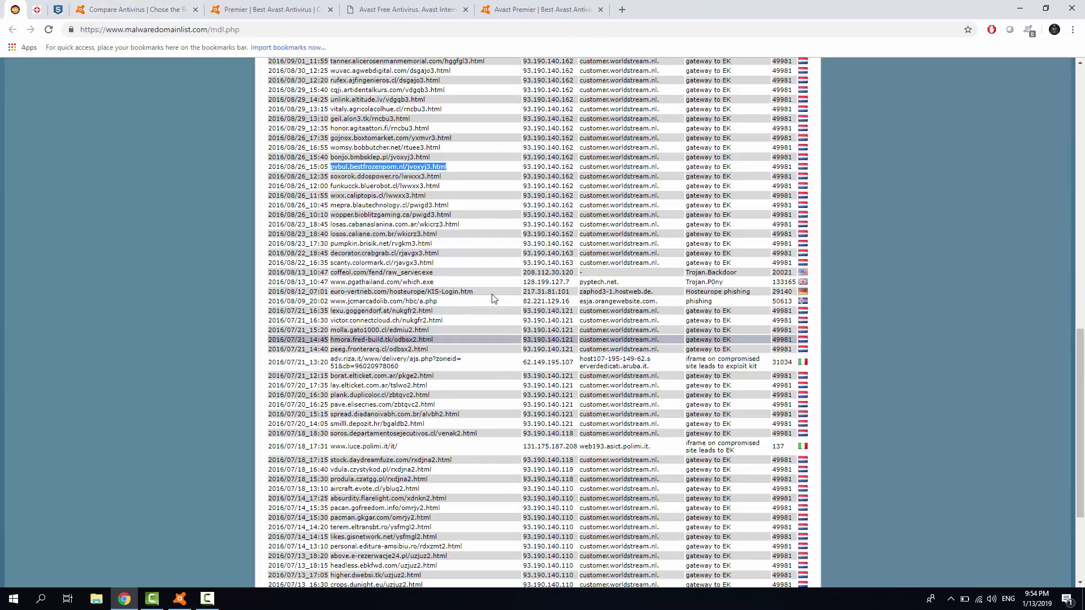
{"action": "left_click_drag", "start_coordinate": [473, 291], "coordinate": [339, 292]}
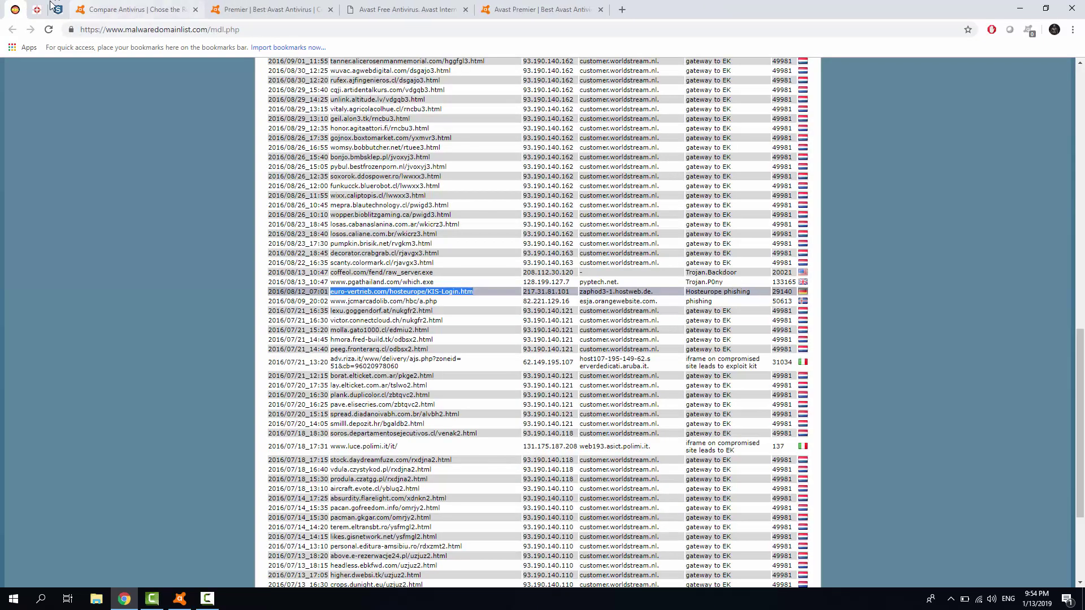
{"action": "scroll", "coordinate": [470, 396], "scroll_direction": "down", "scroll_amount": 1}
{"action": "scroll", "coordinate": [470, 396], "scroll_direction": "down", "scroll_amount": 2}
{"action": "left_click_drag", "start_coordinate": [447, 417], "coordinate": [331, 416]}
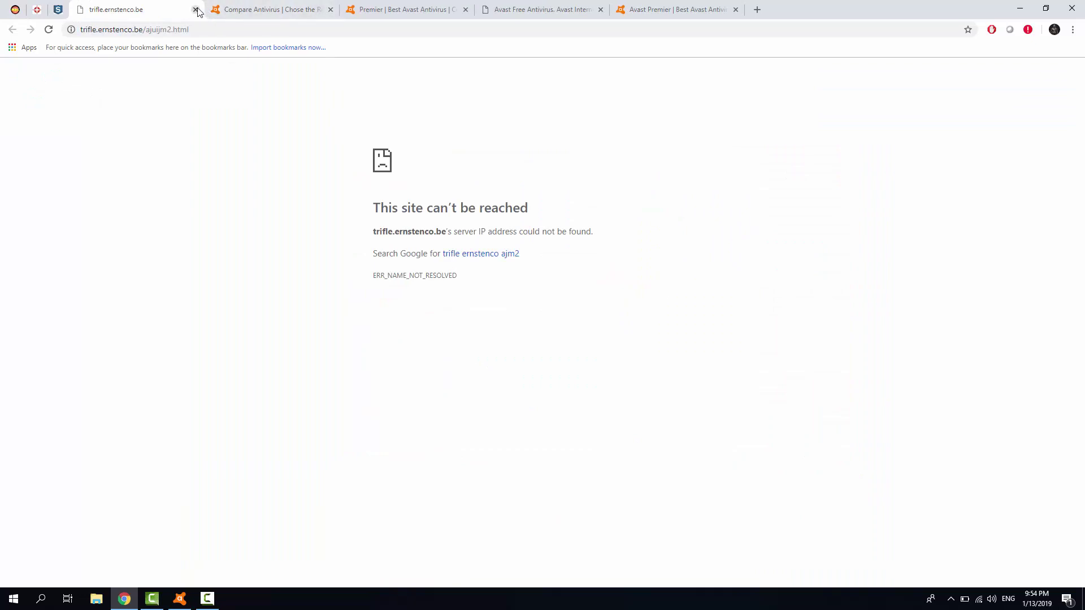
{"action": "left_click", "coordinate": [195, 10]}
Open the vitaly.agricolacolhue.cl address and close its unreachable tab.
{"action": "scroll", "coordinate": [452, 240], "scroll_direction": "up", "scroll_amount": 2}
{"action": "scroll", "coordinate": [440, 243], "scroll_direction": "up", "scroll_amount": 3}
{"action": "scroll", "coordinate": [498, 265], "scroll_direction": "up", "scroll_amount": 2}
{"action": "left_click_drag", "start_coordinate": [486, 279], "coordinate": [316, 280]}
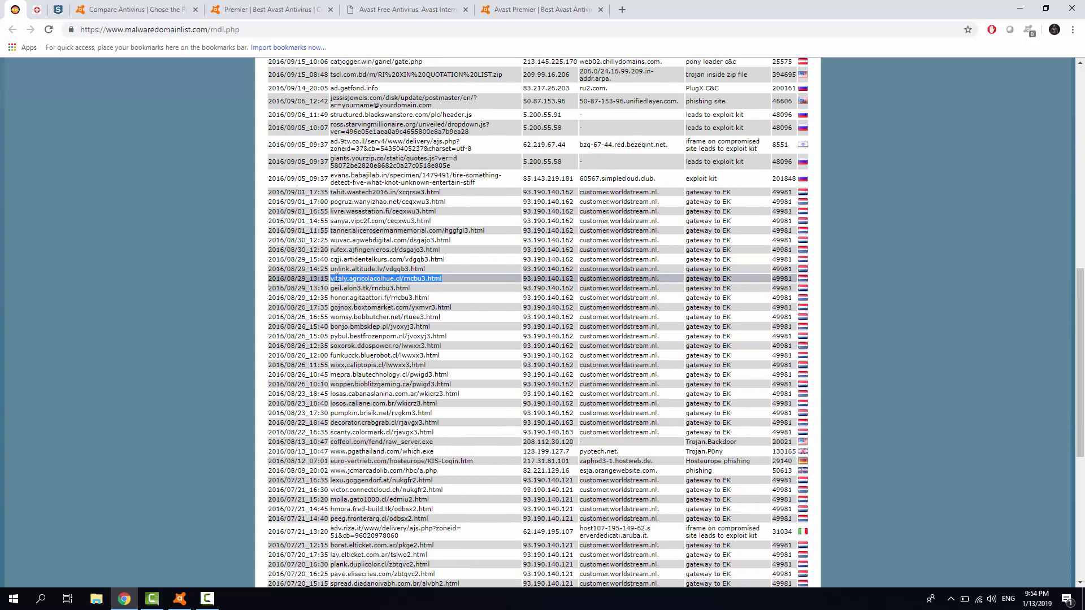
{"action": "right_click", "coordinate": [337, 278]}
{"action": "left_click", "coordinate": [384, 298]}
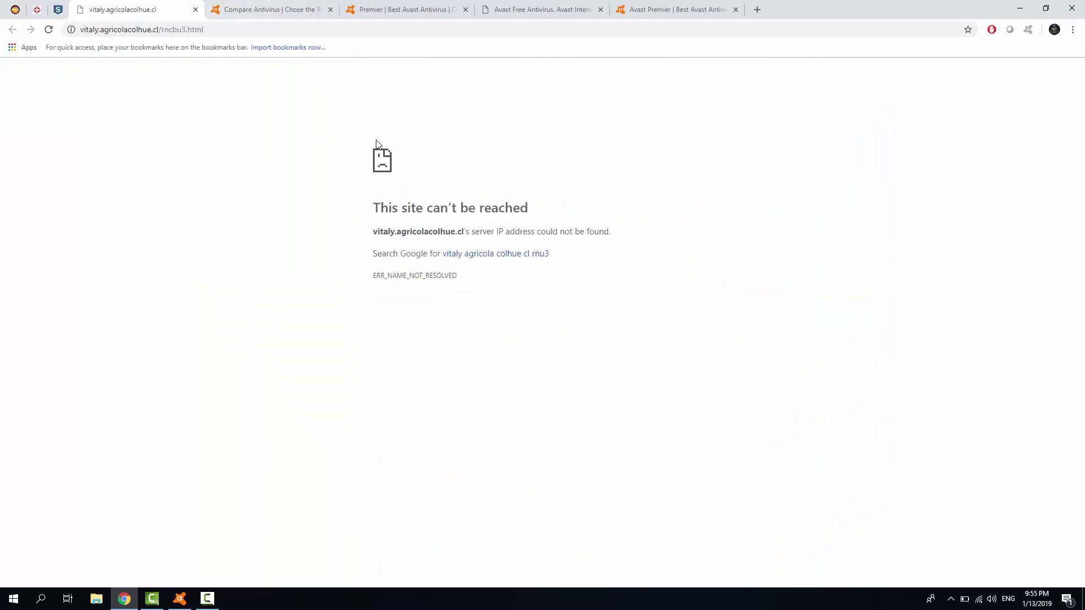
{"action": "left_click", "coordinate": [195, 9]}
Open the live alphamedical02.fr and ceisystems.it addresses, closing each site tab.
{"action": "scroll", "coordinate": [372, 249], "scroll_direction": "down", "scroll_amount": 1}
{"action": "scroll", "coordinate": [371, 249], "scroll_direction": "down", "scroll_amount": 3}
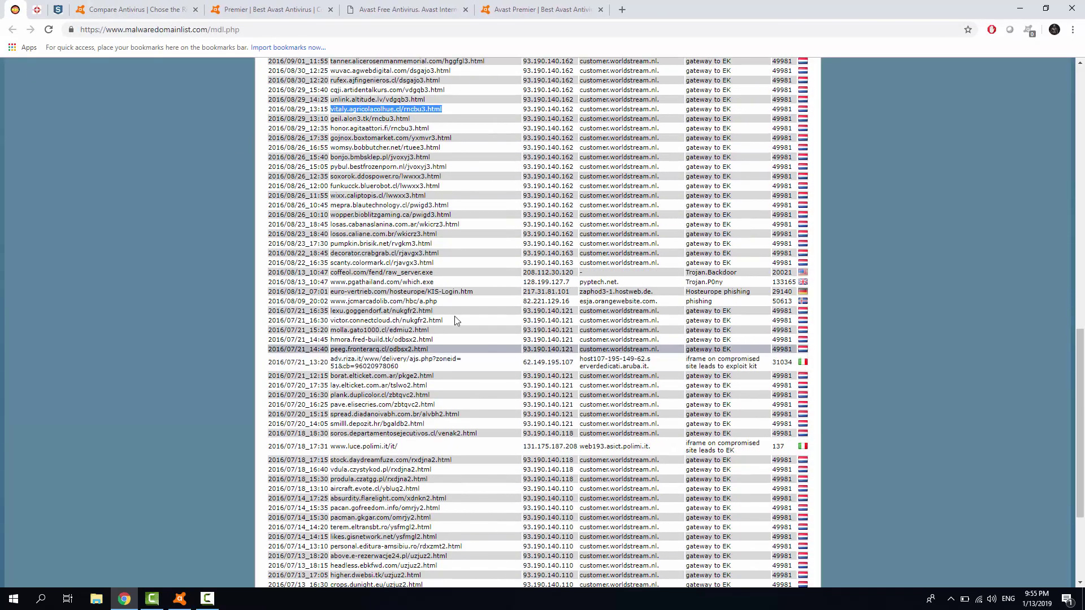
{"action": "scroll", "coordinate": [452, 339], "scroll_direction": "down", "scroll_amount": 1}
{"action": "scroll", "coordinate": [536, 480], "scroll_direction": "down", "scroll_amount": 2}
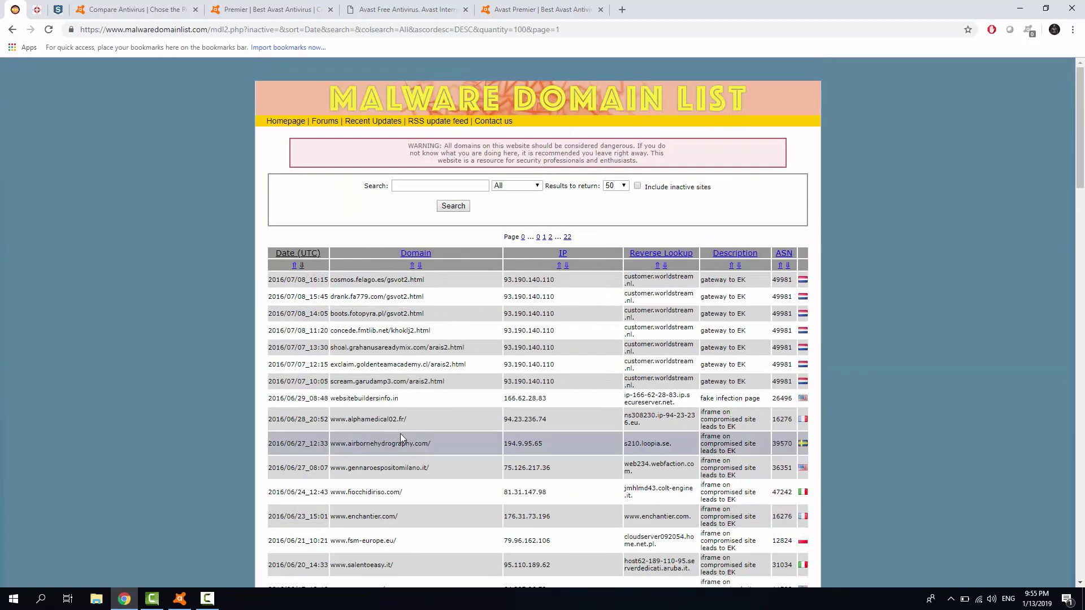
{"action": "left_click_drag", "start_coordinate": [407, 419], "coordinate": [333, 421]}
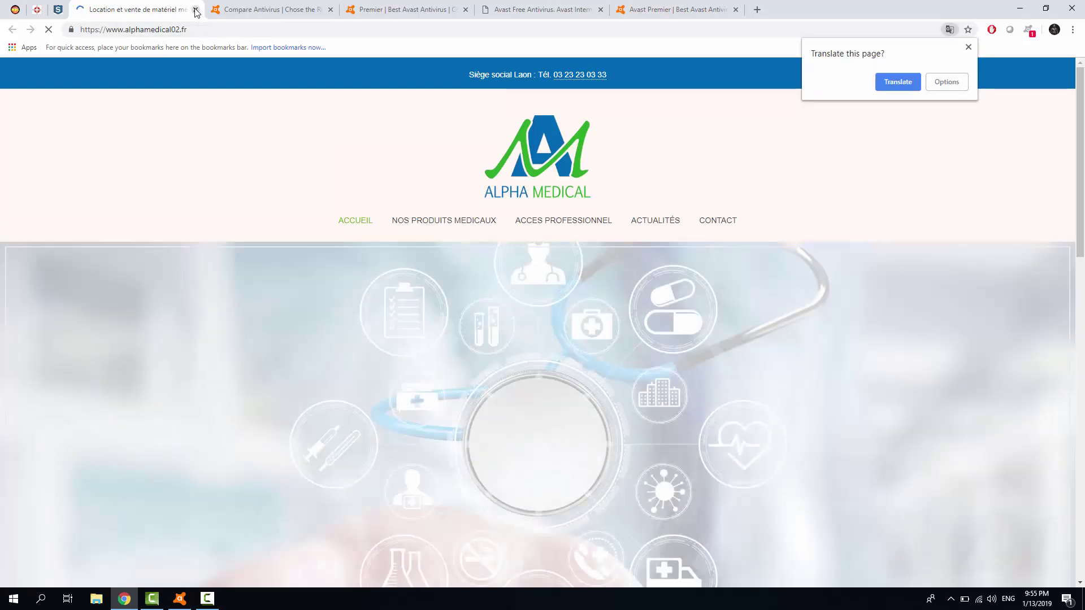
{"action": "left_click", "coordinate": [196, 10]}
{"action": "scroll", "coordinate": [499, 298], "scroll_direction": "down", "scroll_amount": 3}
{"action": "scroll", "coordinate": [498, 299], "scroll_direction": "down", "scroll_amount": 1}
{"action": "scroll", "coordinate": [542, 297], "scroll_direction": "down", "scroll_amount": 3}
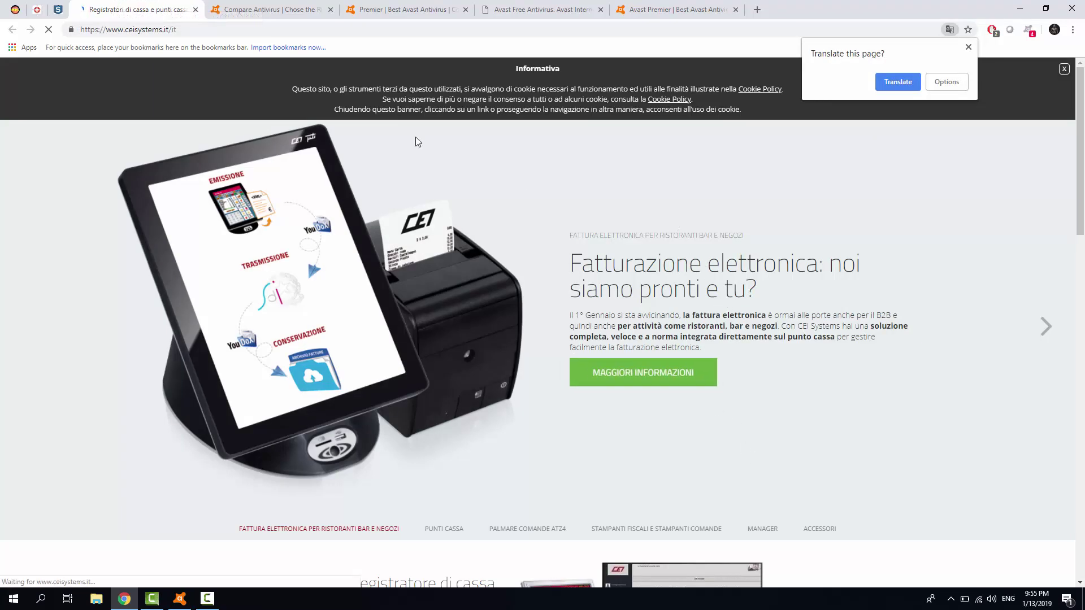
{"action": "left_click", "coordinate": [196, 10]}
Open the icybrand.eu zip download address and close its generic link page.
{"action": "scroll", "coordinate": [392, 269], "scroll_direction": "down", "scroll_amount": 1}
{"action": "scroll", "coordinate": [392, 269], "scroll_direction": "down", "scroll_amount": 5}
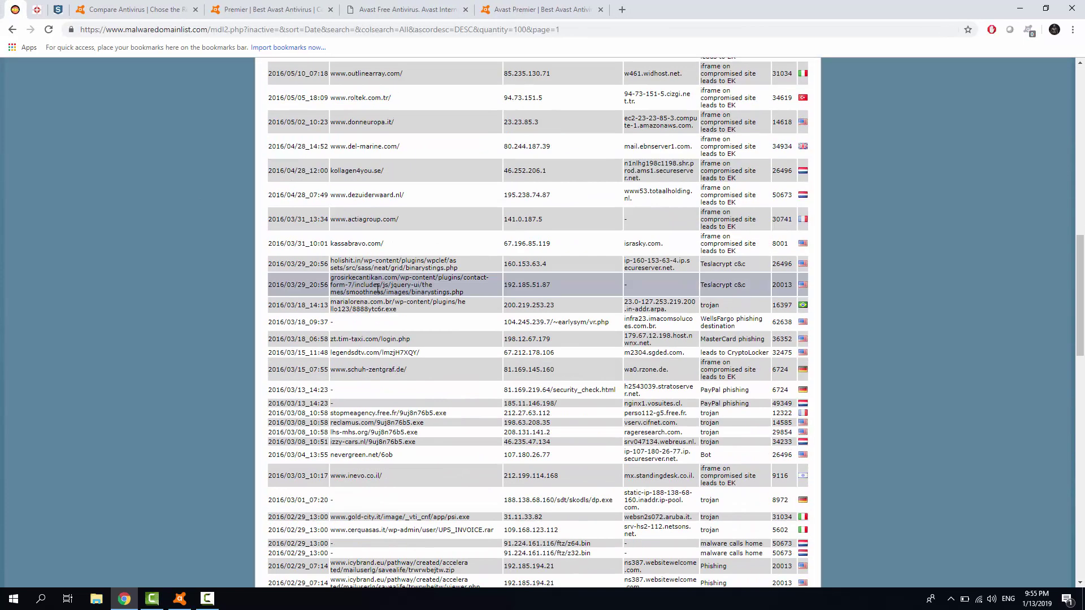
{"action": "scroll", "coordinate": [327, 230], "scroll_direction": "up", "scroll_amount": 2}
{"action": "scroll", "coordinate": [328, 231], "scroll_direction": "up", "scroll_amount": 2}
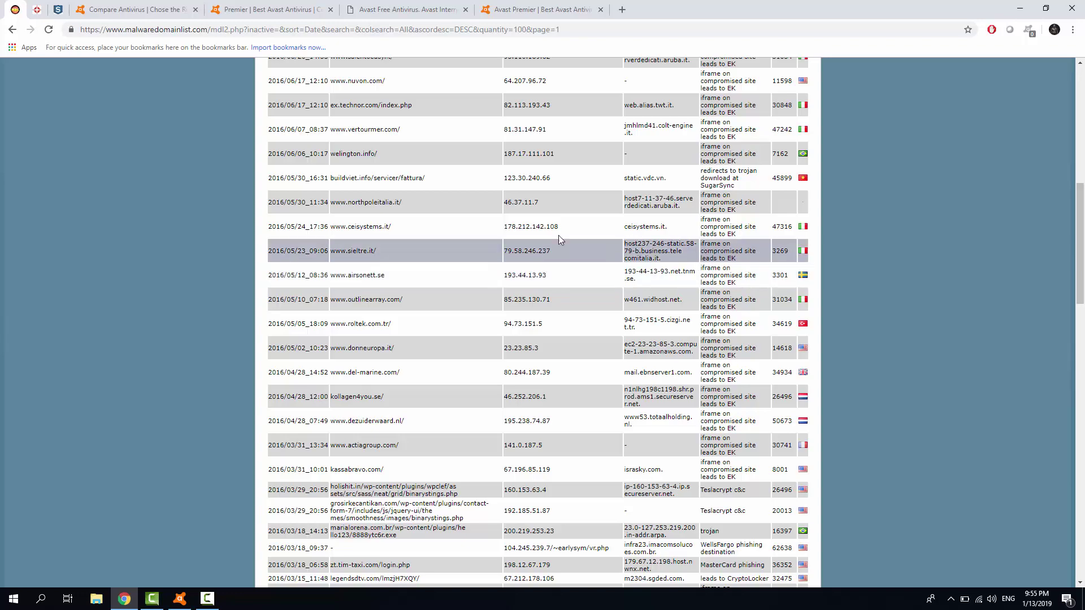
{"action": "scroll", "coordinate": [544, 305], "scroll_direction": "down", "scroll_amount": 4}
{"action": "scroll", "coordinate": [399, 279], "scroll_direction": "down", "scroll_amount": 4}
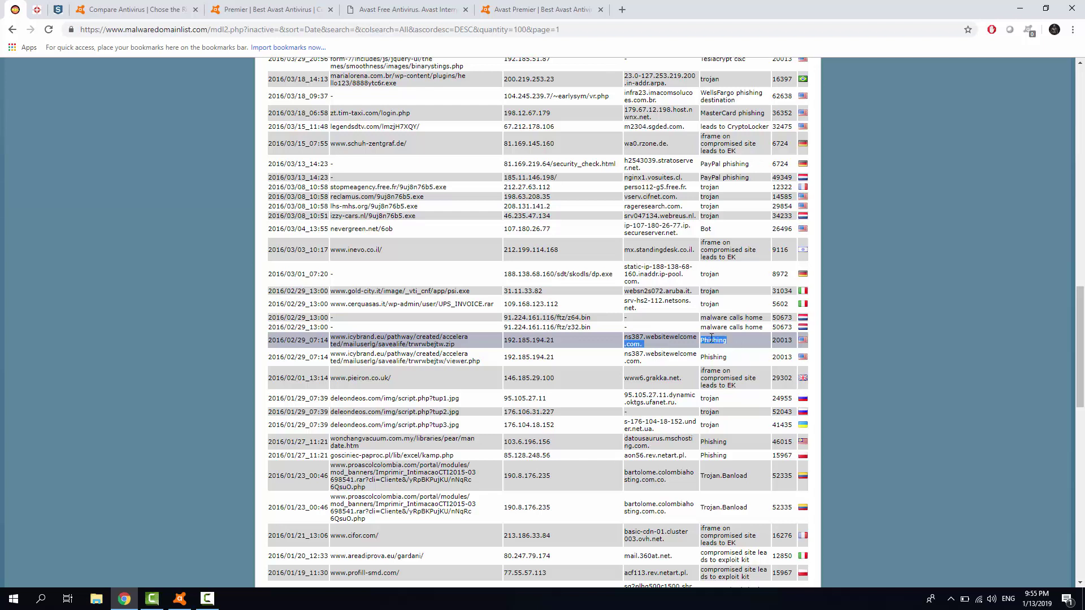
{"action": "left_click_drag", "start_coordinate": [475, 348], "coordinate": [323, 337]}
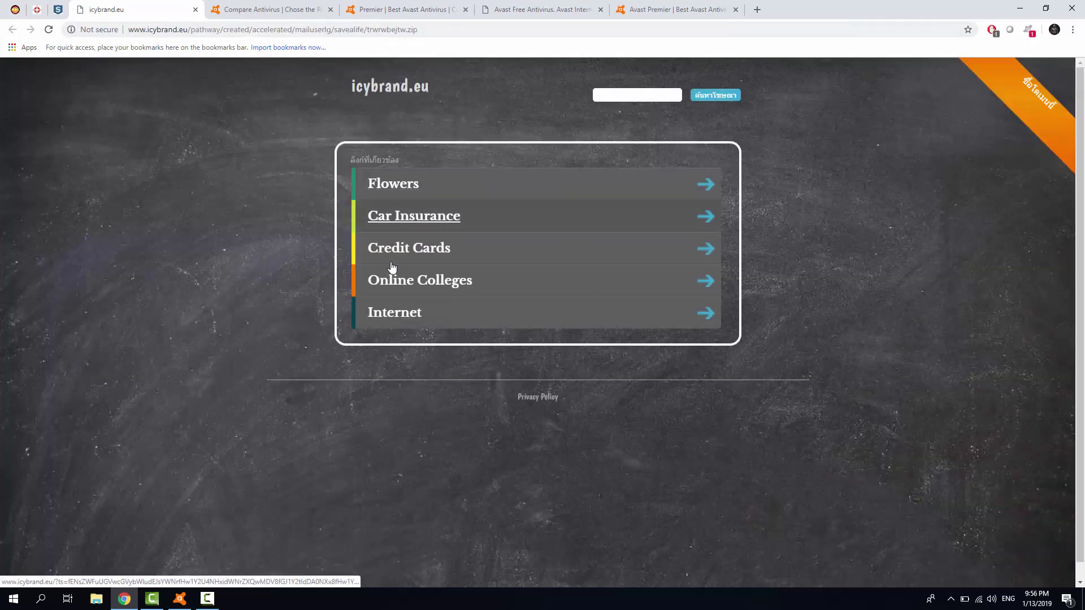
{"action": "scroll", "coordinate": [560, 354], "scroll_direction": "down", "scroll_amount": 1}
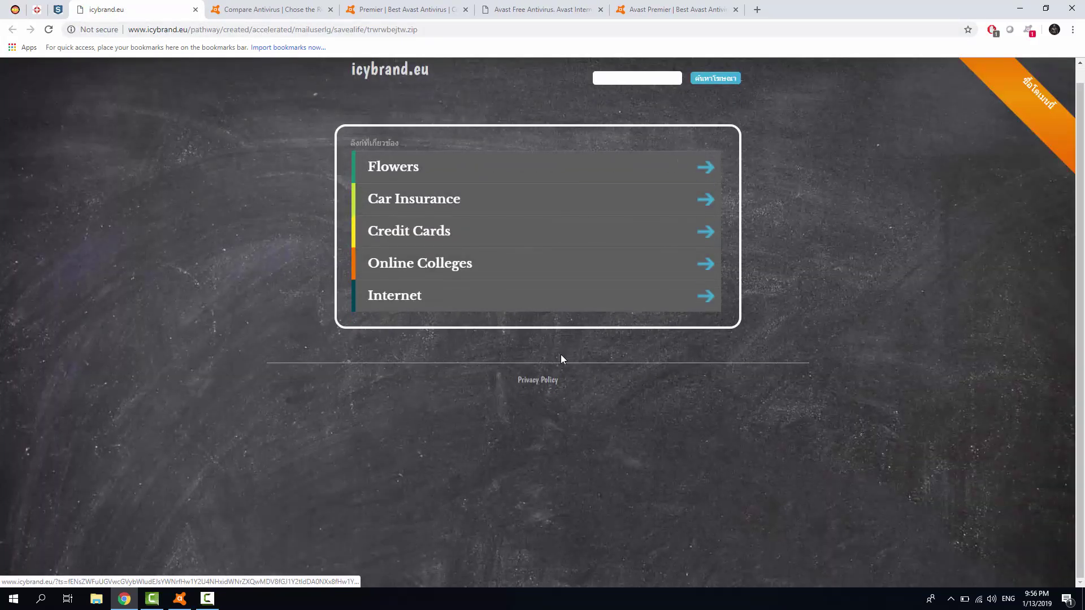
{"action": "left_click", "coordinate": [195, 10]}
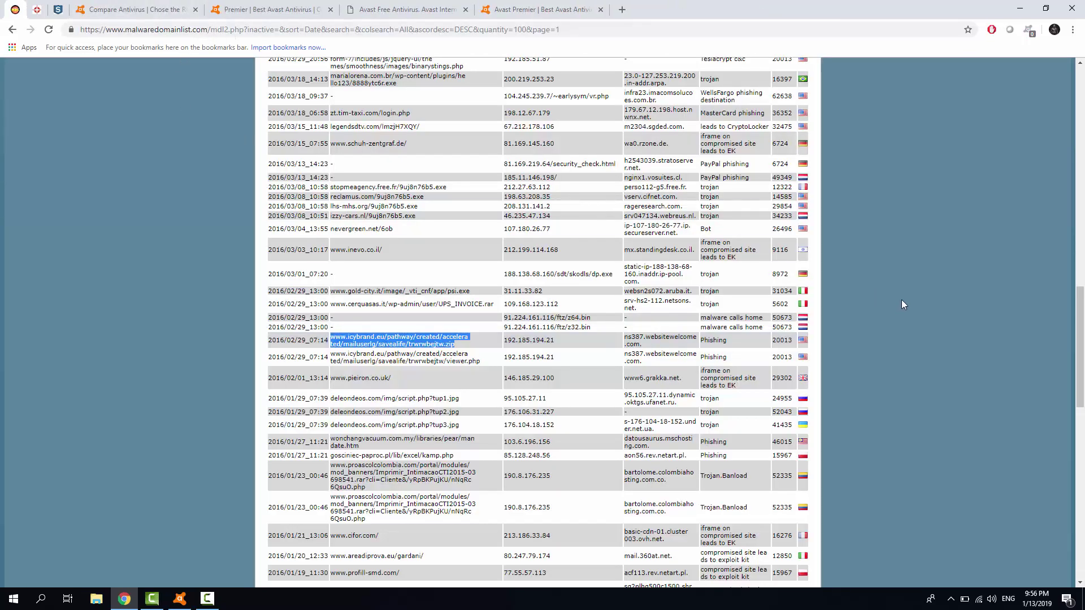
{"action": "scroll", "coordinate": [900, 296], "scroll_direction": "down", "scroll_amount": 5}
{"action": "scroll", "coordinate": [832, 308], "scroll_direction": "down", "scroll_amount": 3}
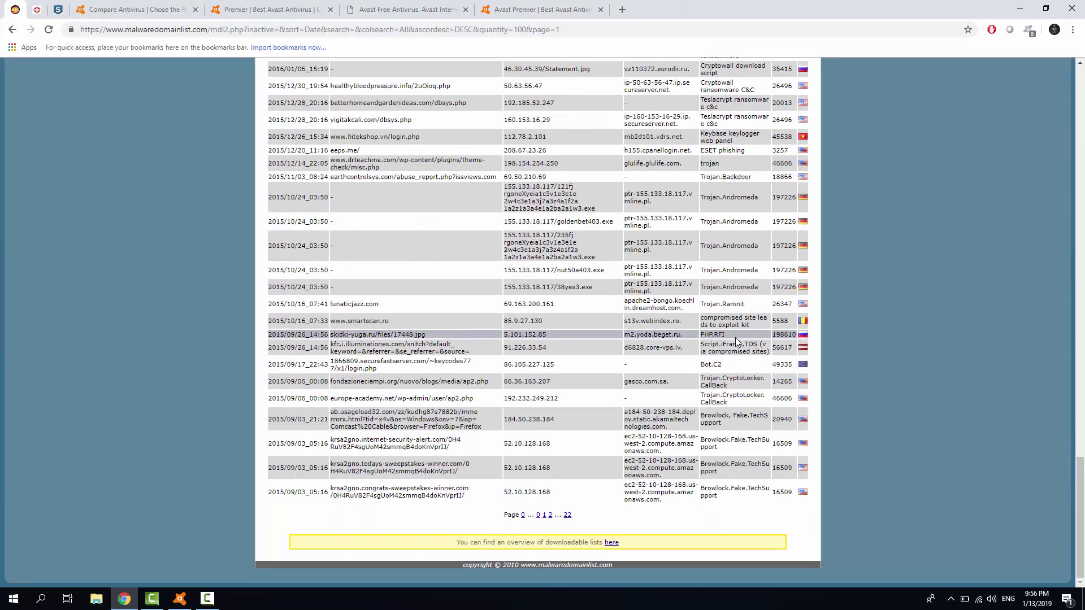
Go to the list's first results page and close the euro-vertrieb.com 404 Not Found tab.
{"action": "left_click", "coordinate": [524, 515]}
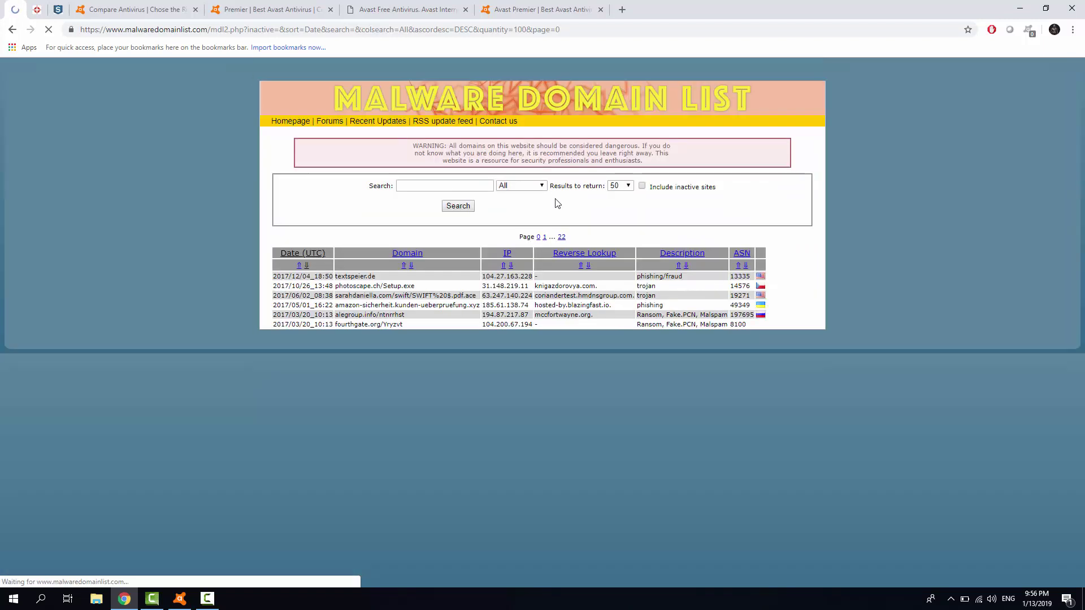
{"action": "scroll", "coordinate": [567, 213], "scroll_direction": "down", "scroll_amount": 5}
{"action": "scroll", "coordinate": [565, 191], "scroll_direction": "down", "scroll_amount": 4}
{"action": "scroll", "coordinate": [508, 226], "scroll_direction": "down", "scroll_amount": 3}
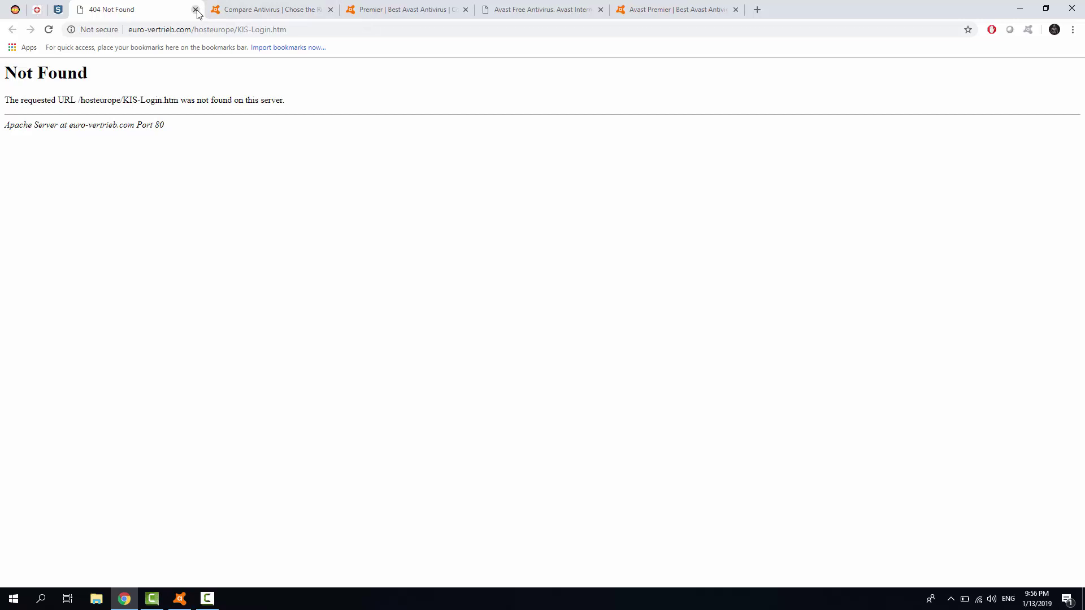
{"action": "left_click", "coordinate": [196, 10]}
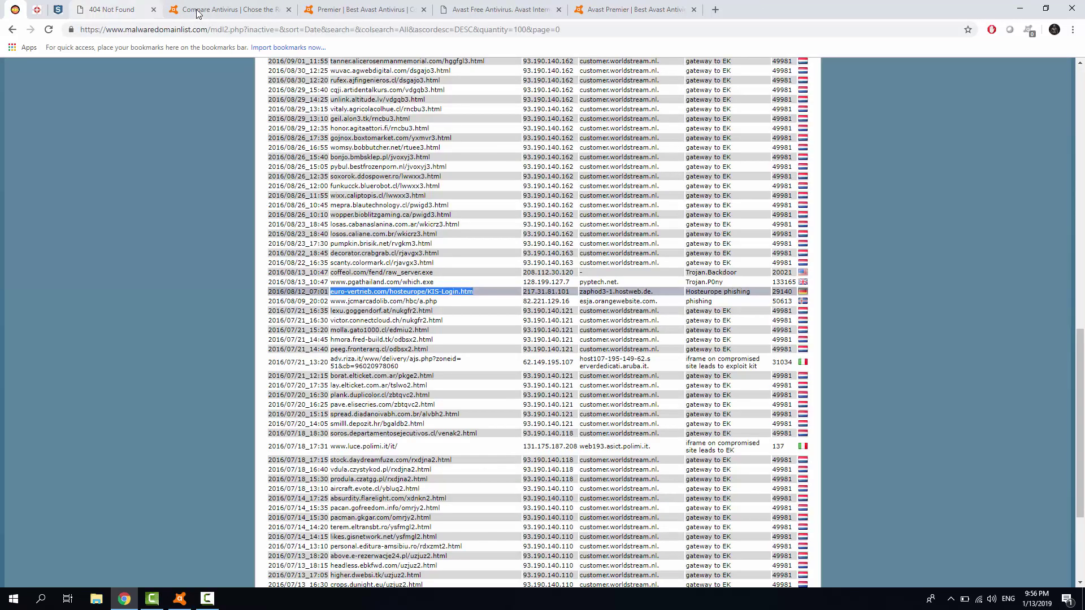
{"action": "scroll", "coordinate": [481, 288], "scroll_direction": "down", "scroll_amount": 2}
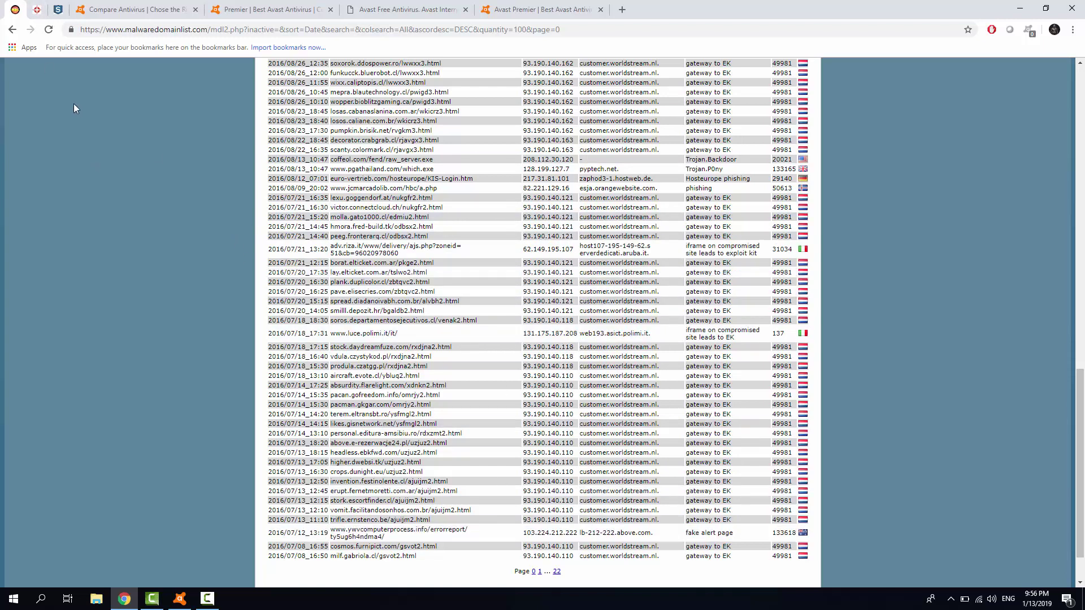
Download eicar_com.zip from the IKARUS page, return to it, and dismiss Avast's threat alert.
{"action": "left_click", "coordinate": [37, 9]}
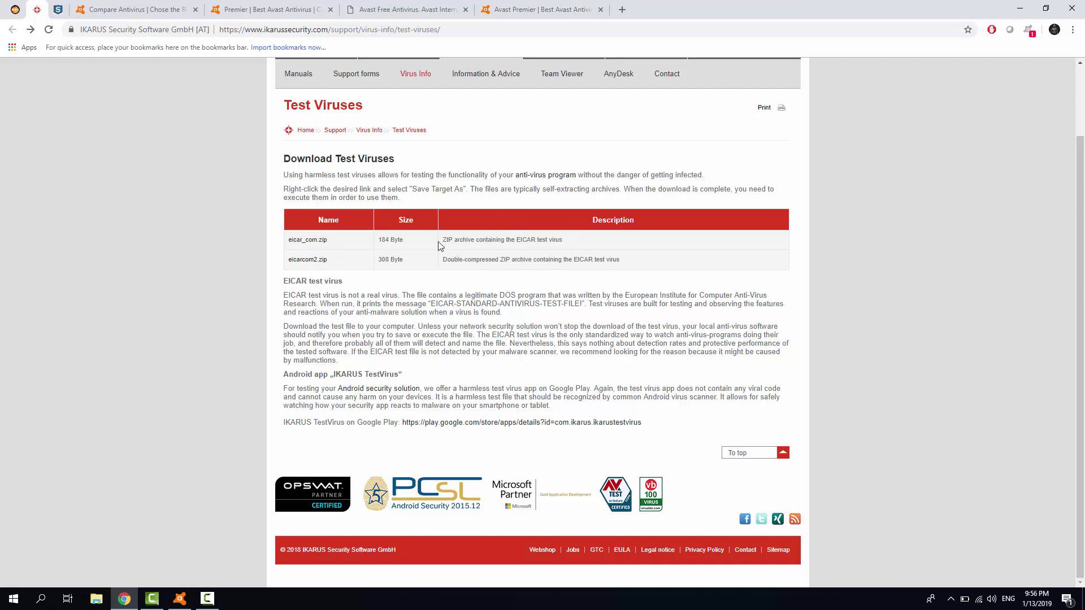
{"action": "left_click", "coordinate": [313, 242]}
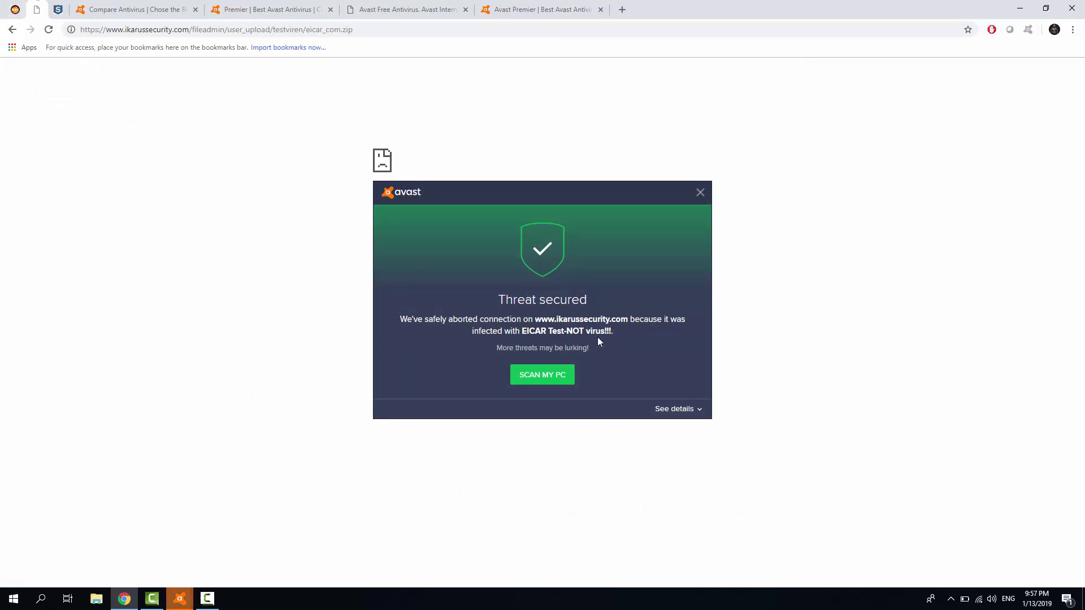
{"action": "right_click", "coordinate": [12, 29]}
{"action": "left_click", "coordinate": [34, 51]}
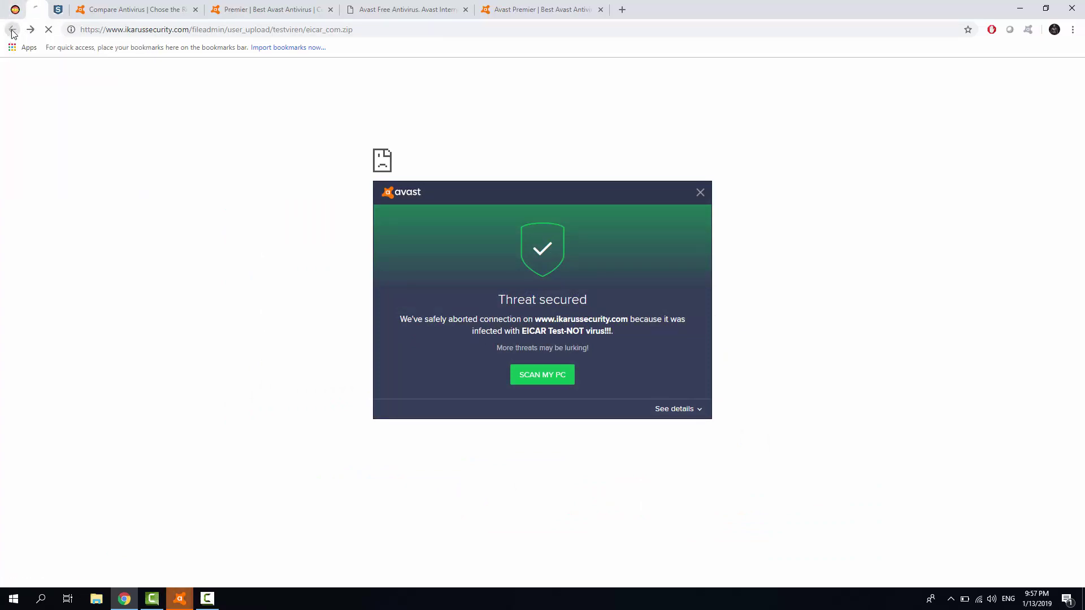
{"action": "left_click", "coordinate": [699, 194]}
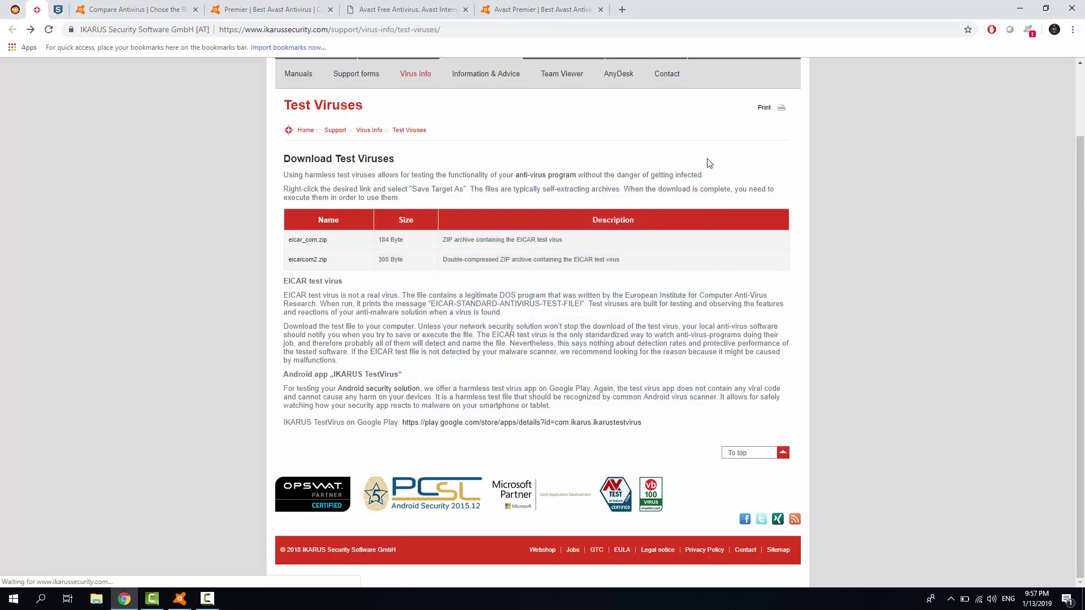
Download eicarcom2.zip, dismiss Avast's block notification, and go back to the Test Viruses page.
{"action": "left_click", "coordinate": [300, 261]}
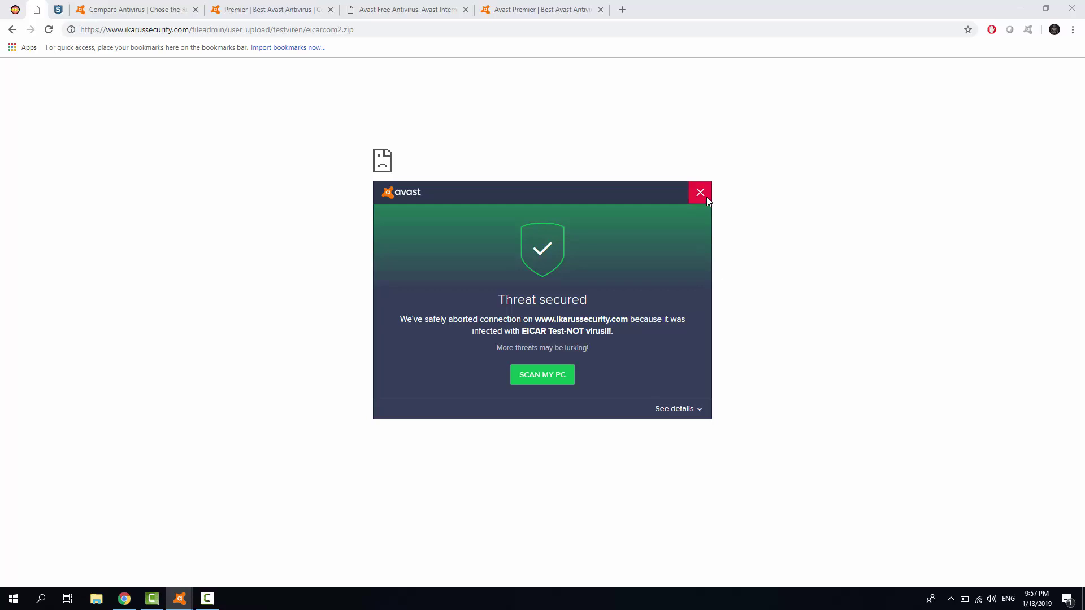
{"action": "left_click", "coordinate": [703, 194]}
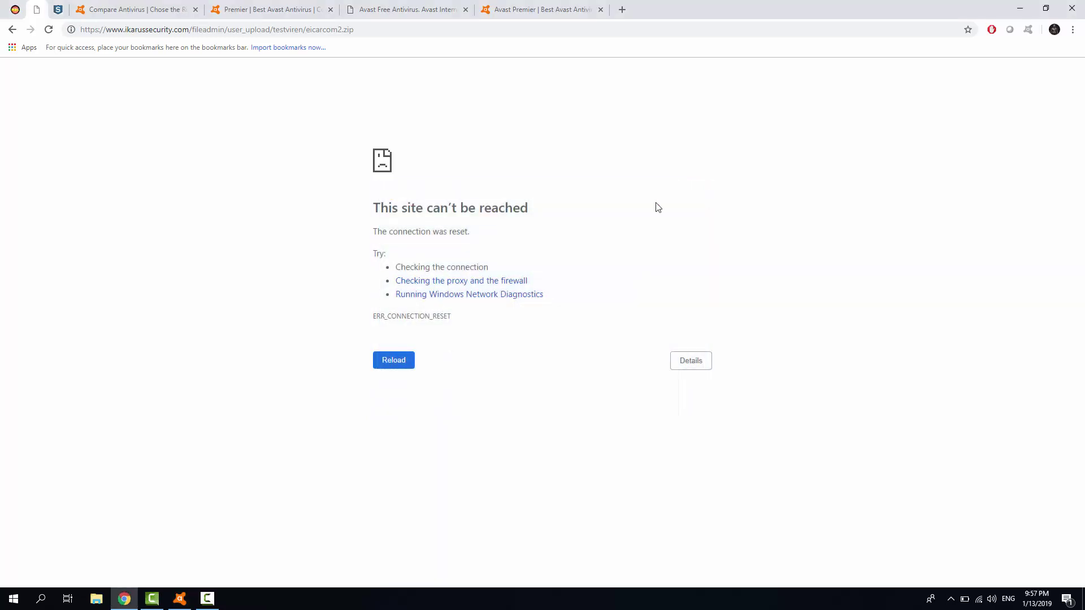
{"action": "left_click", "coordinate": [12, 30]}
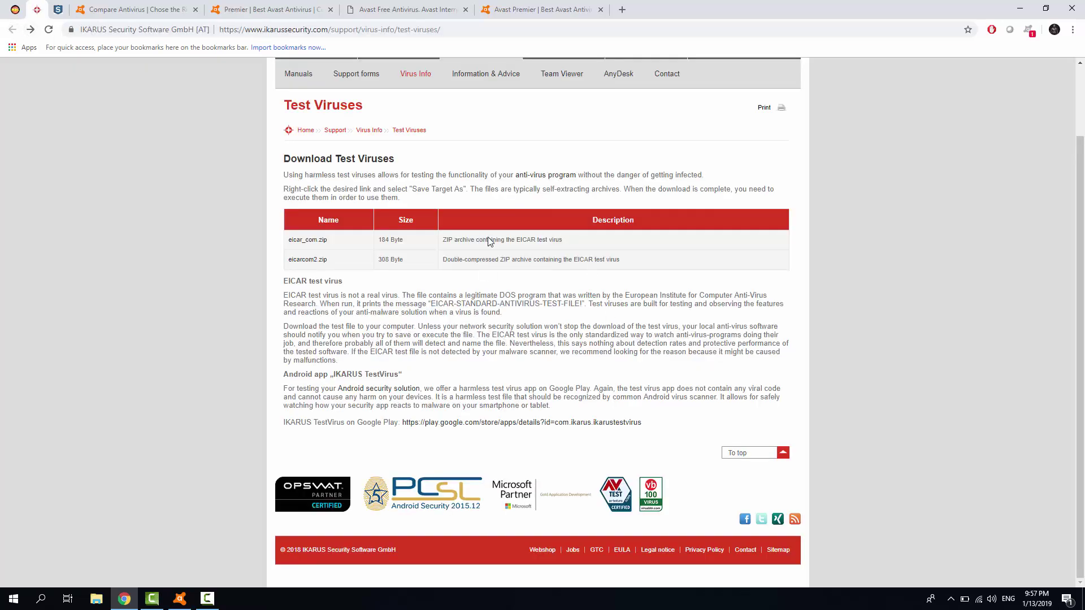
On the WICAR test page, run the Java JRE 1.7 Applet test so Avast blocks it.
{"action": "left_click", "coordinate": [66, 11]}
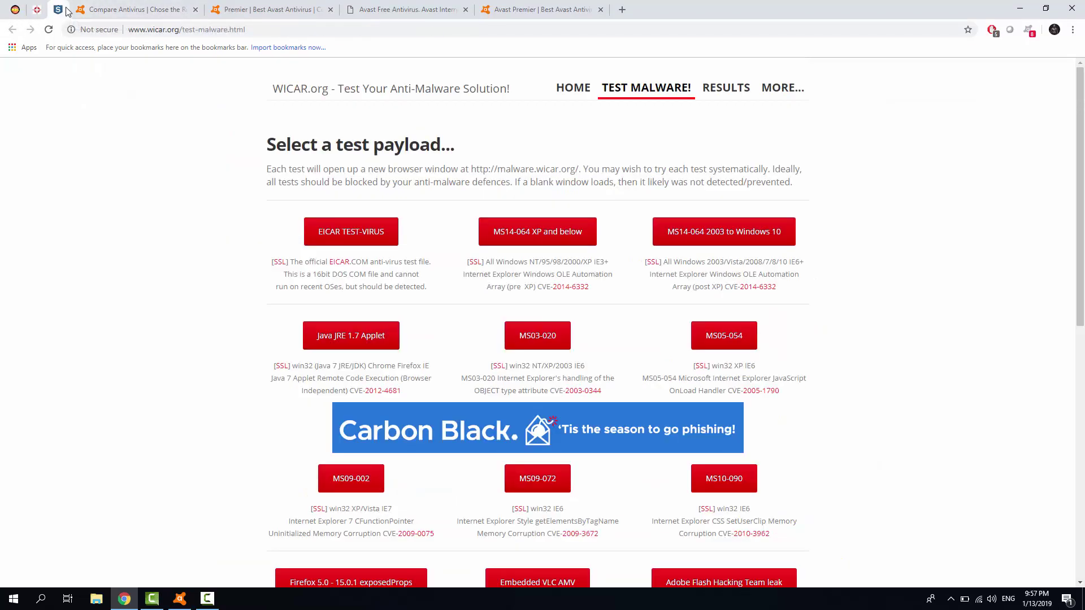
{"action": "key", "text": "XF86AudioRaiseVolume"}
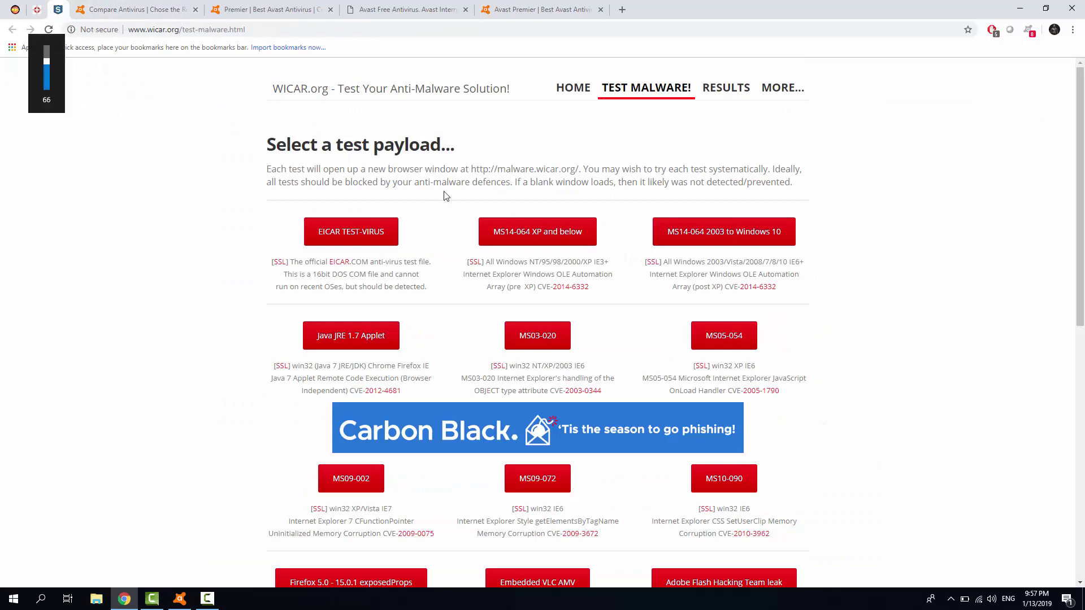
{"action": "key", "text": "XF86AudioLowerVolume"}
{"action": "scroll", "coordinate": [443, 210], "scroll_direction": "down", "scroll_amount": 1}
{"action": "scroll", "coordinate": [832, 171], "scroll_direction": "down", "scroll_amount": 3}
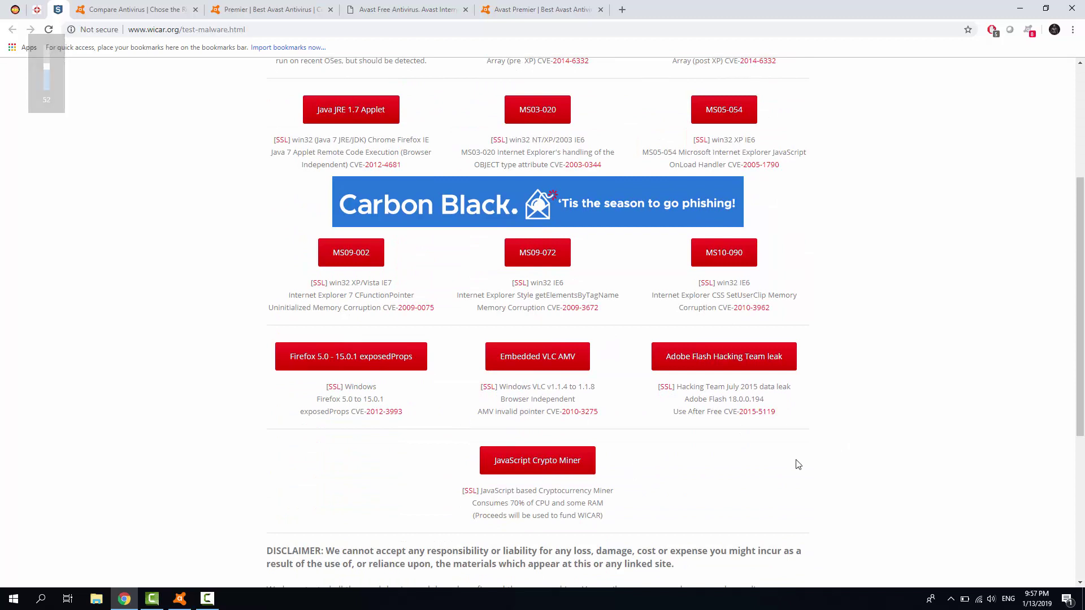
{"action": "scroll", "coordinate": [853, 225], "scroll_direction": "up", "scroll_amount": 2}
{"action": "scroll", "coordinate": [797, 193], "scroll_direction": "up", "scroll_amount": 2}
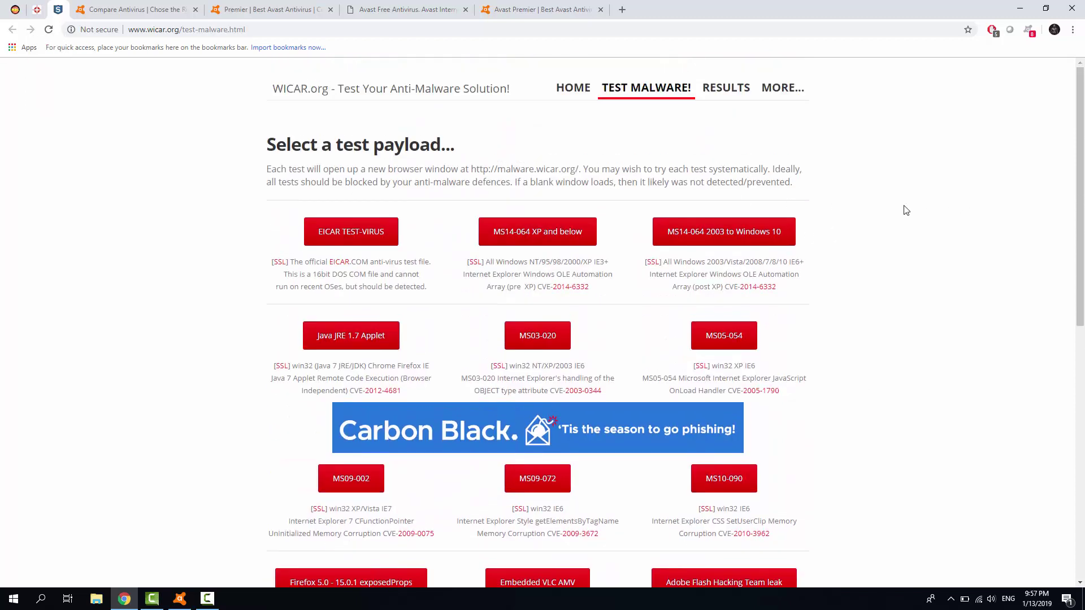
{"action": "left_click", "coordinate": [358, 336]}
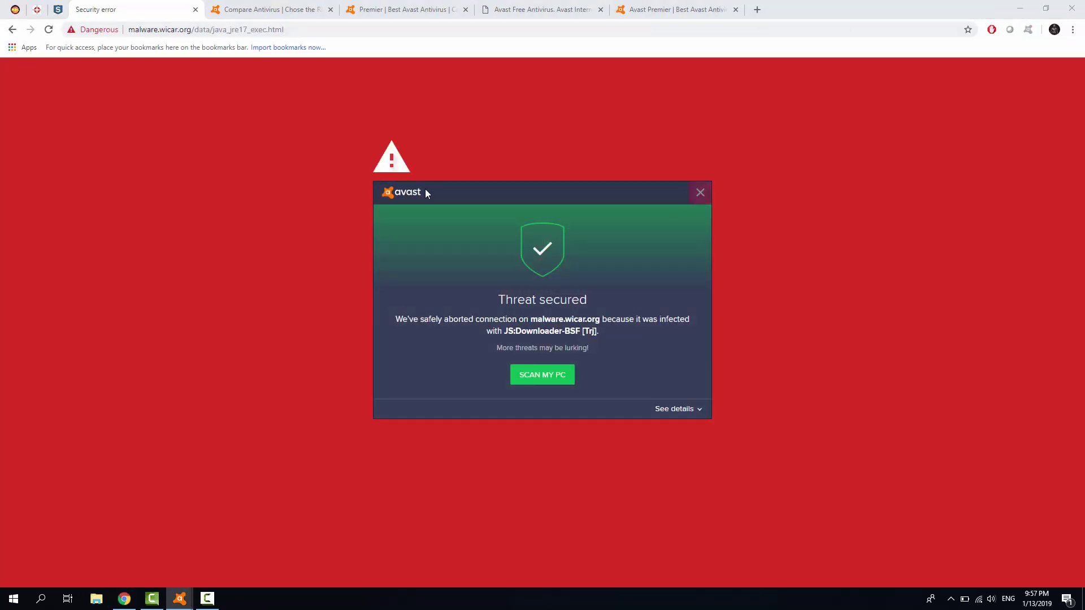
Dismiss the Avast threat alert, return to WICAR and launch the Adobe Flash Hacking Team leak test.
{"action": "left_click", "coordinate": [12, 29]}
{"action": "left_click", "coordinate": [700, 192]}
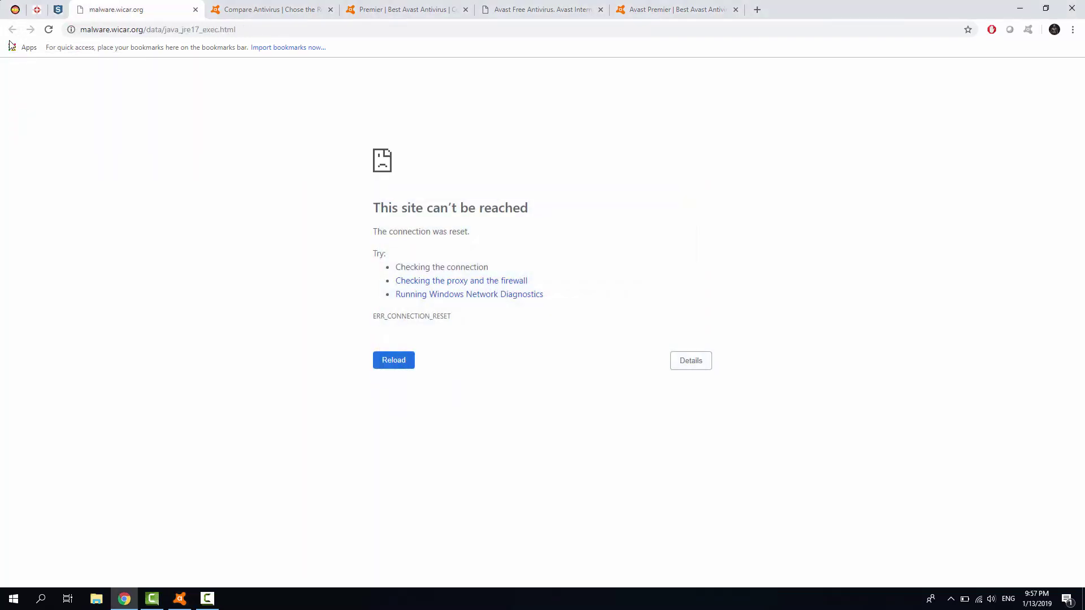
{"action": "left_click", "coordinate": [66, 7]}
{"action": "scroll", "coordinate": [388, 242], "scroll_direction": "down", "scroll_amount": 4}
{"action": "left_click", "coordinate": [718, 360]}
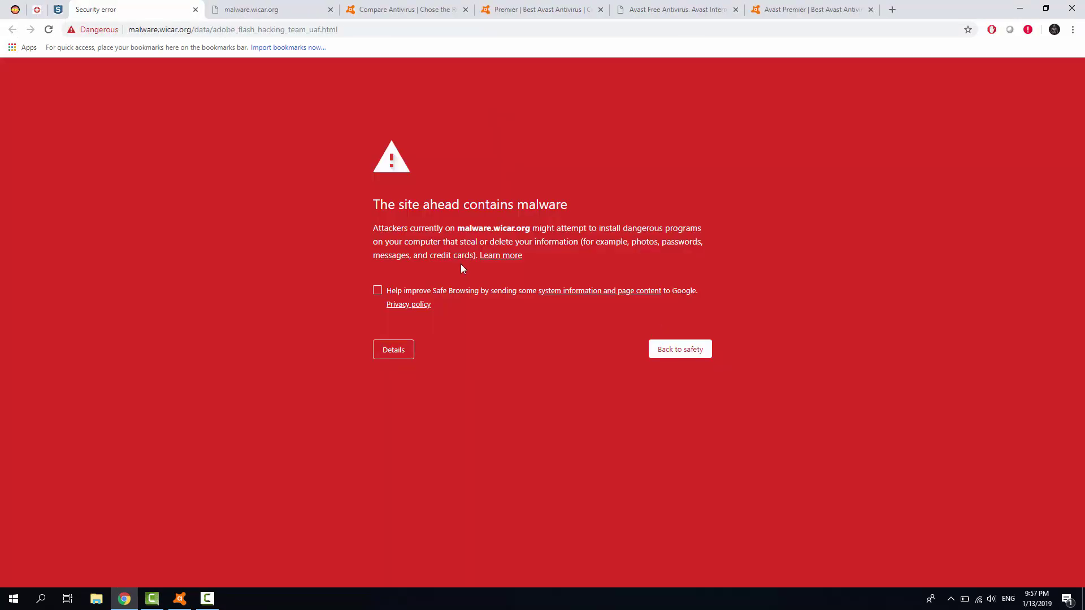
{"action": "left_click", "coordinate": [410, 356]}
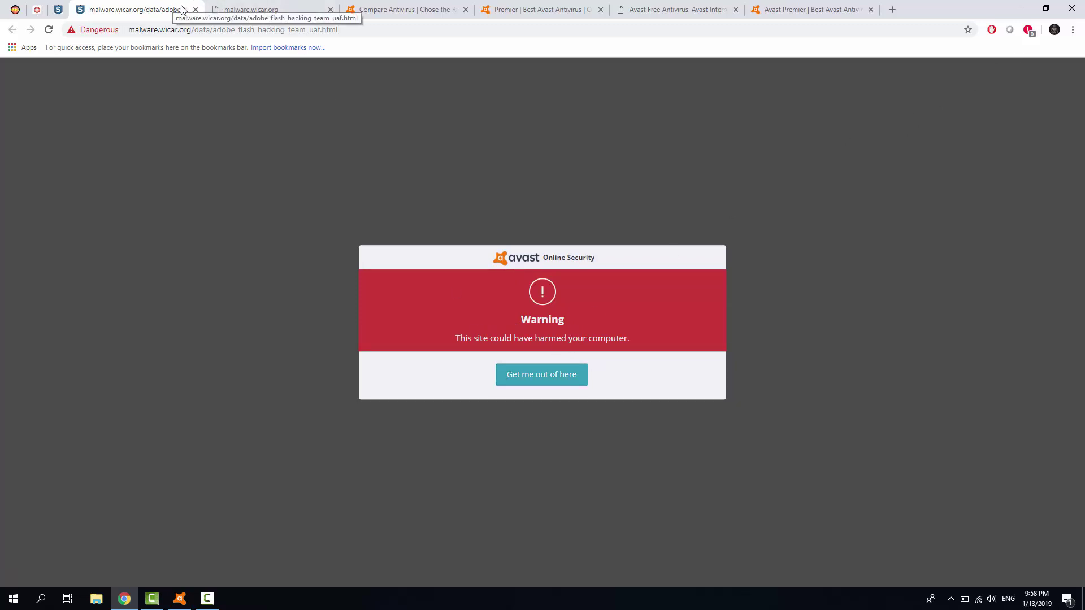
Launch WICAR's MS05-054 test, which Avast blocks as JS:Decode-AZP, and dismiss the threat popup.
{"action": "left_click", "coordinate": [59, 9]}
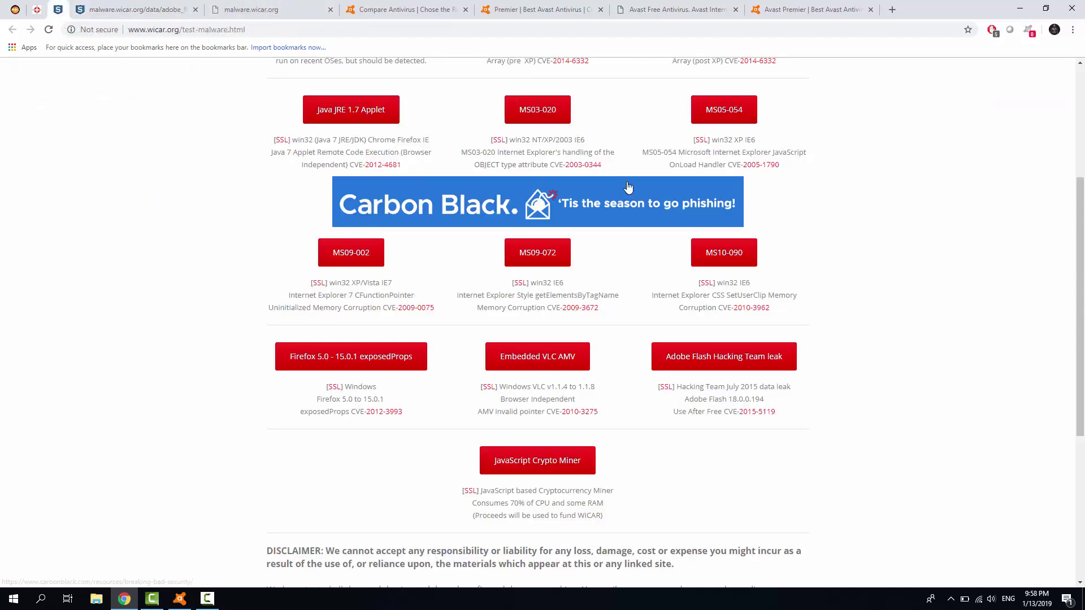
{"action": "scroll", "coordinate": [908, 191], "scroll_direction": "up", "scroll_amount": 3}
{"action": "scroll", "coordinate": [814, 286], "scroll_direction": "up", "scroll_amount": 1}
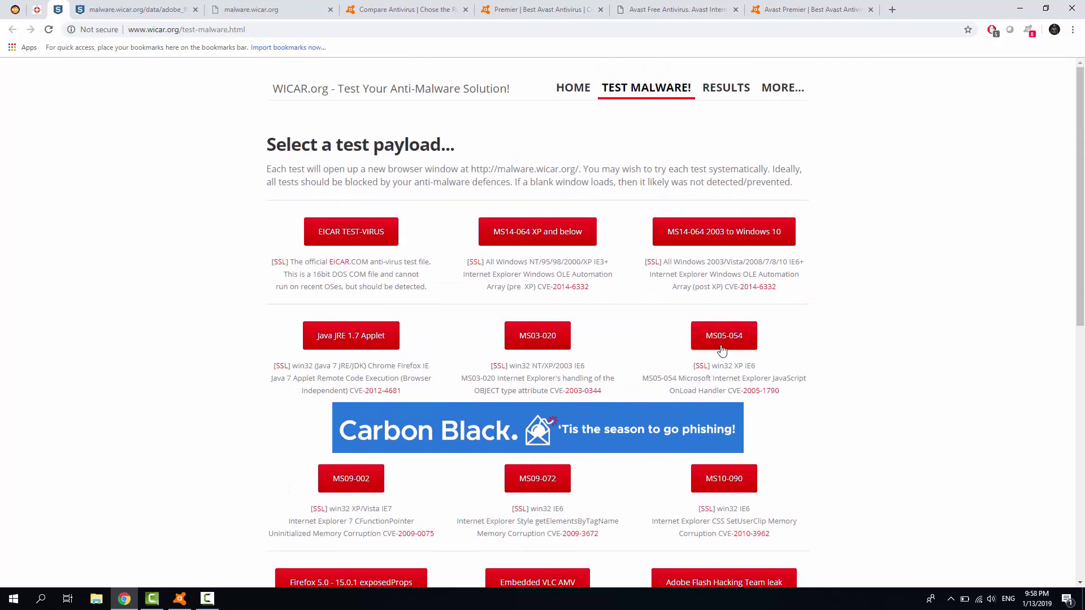
{"action": "left_click", "coordinate": [714, 337]}
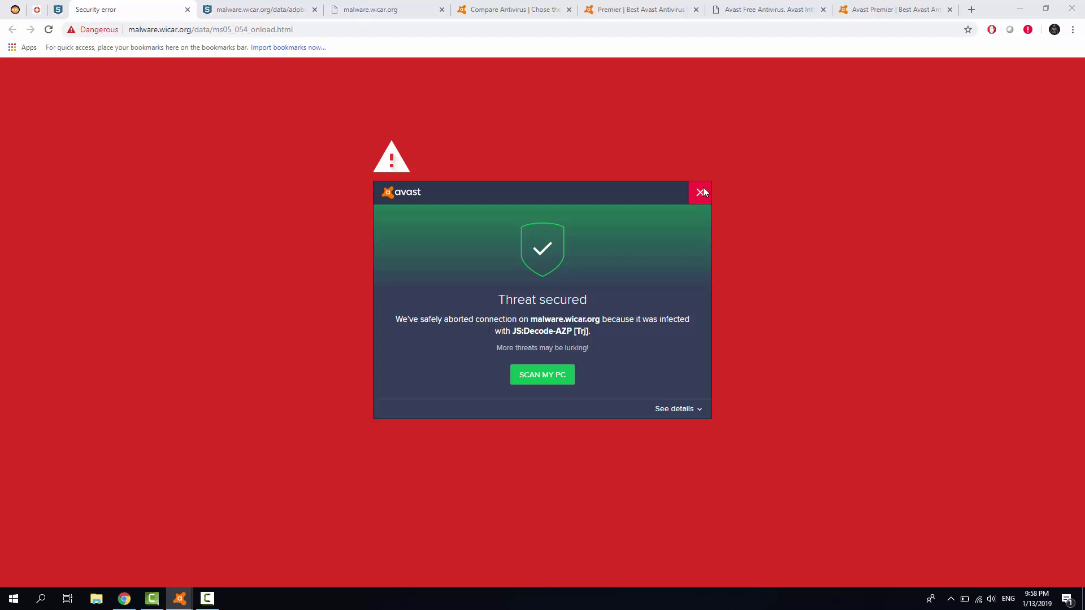
{"action": "left_click", "coordinate": [701, 192]}
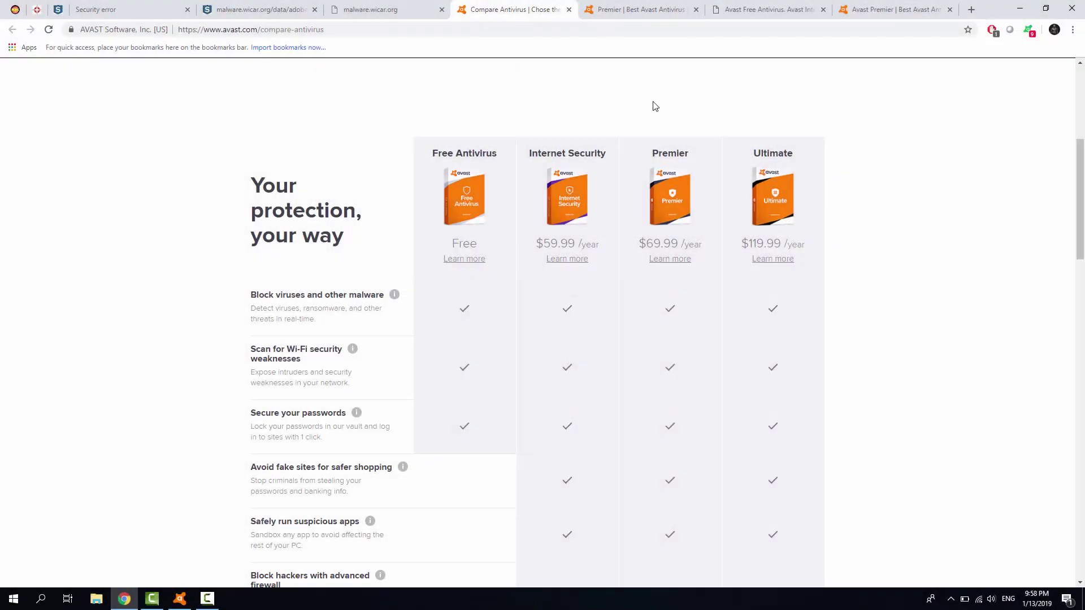
Scroll through Avast's edition comparison table, then switch to the softommando Avast Premier page.
{"action": "scroll", "coordinate": [656, 107], "scroll_direction": "down", "scroll_amount": 1}
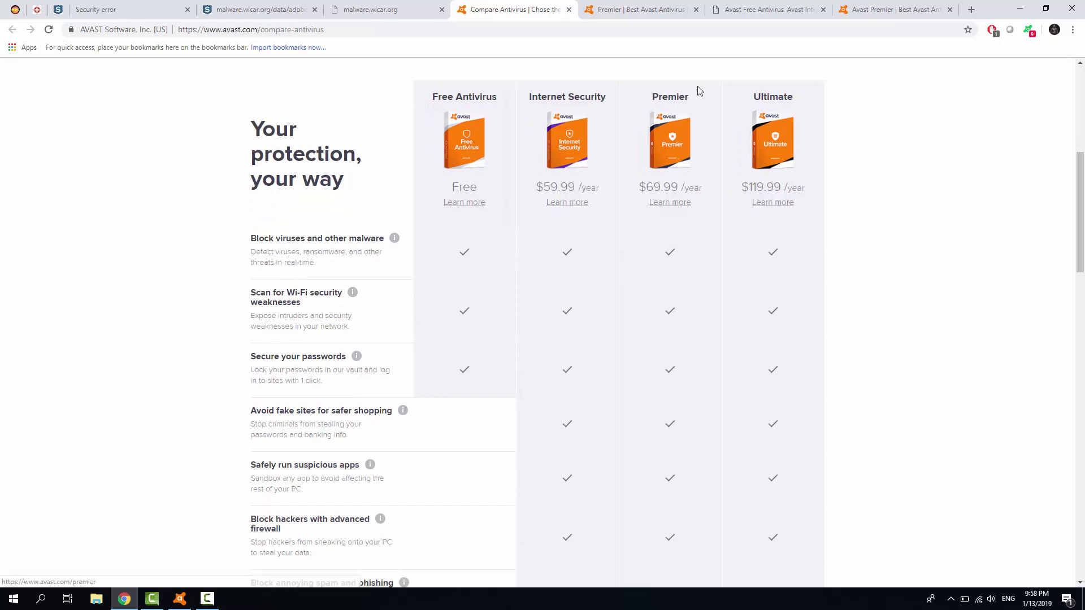
{"action": "scroll", "coordinate": [673, 138], "scroll_direction": "down", "scroll_amount": 1}
{"action": "scroll", "coordinate": [673, 138], "scroll_direction": "down", "scroll_amount": 3}
{"action": "scroll", "coordinate": [625, 463], "scroll_direction": "down", "scroll_amount": 3}
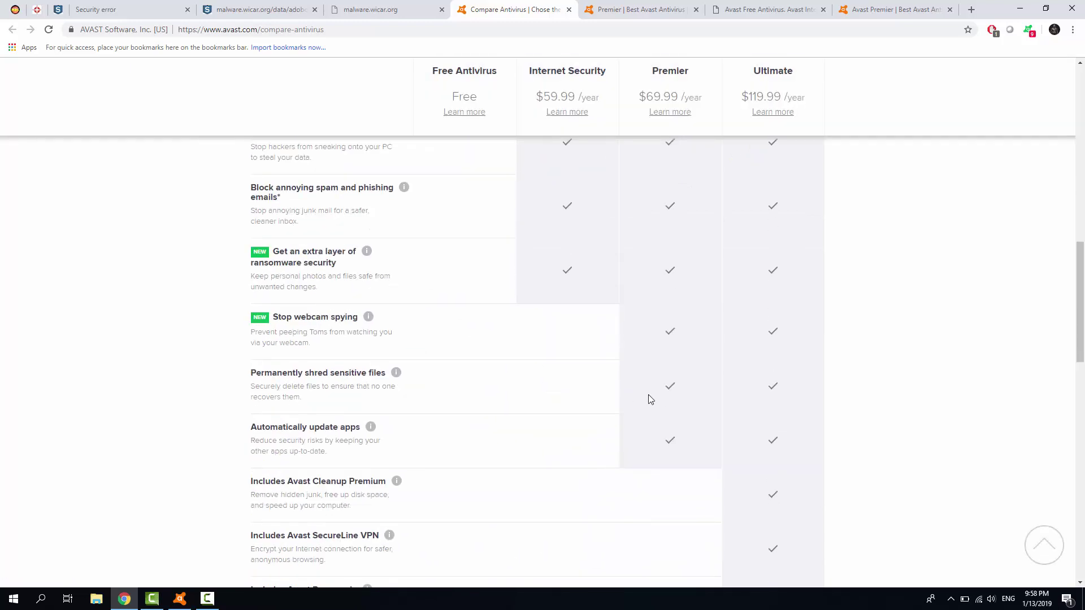
{"action": "scroll", "coordinate": [649, 395], "scroll_direction": "down", "scroll_amount": 5}
{"action": "scroll", "coordinate": [646, 359], "scroll_direction": "up", "scroll_amount": 12}
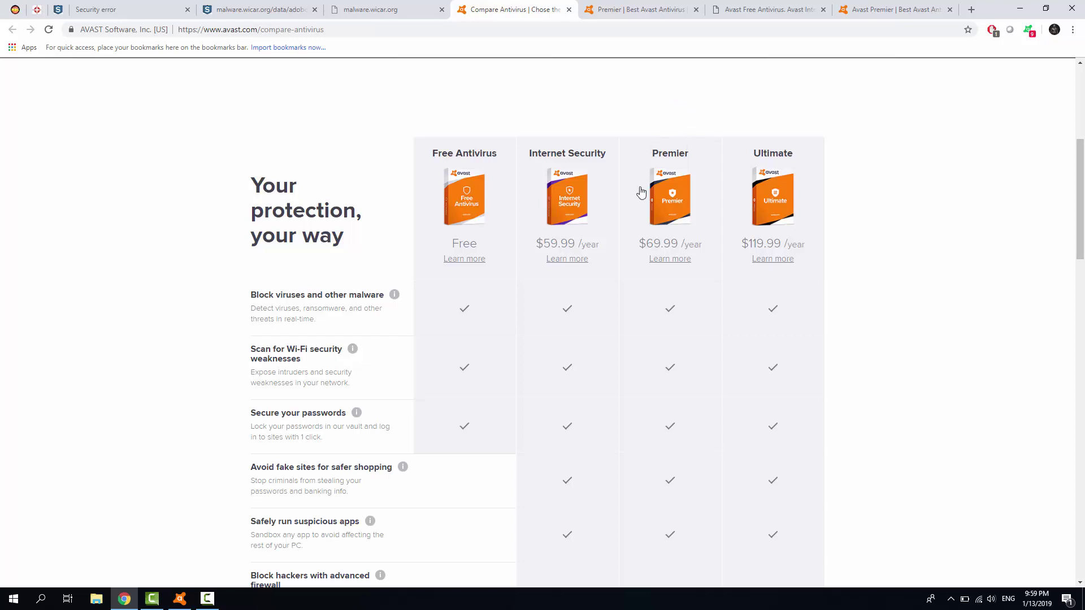
{"action": "scroll", "coordinate": [653, 396], "scroll_direction": "down", "scroll_amount": 2}
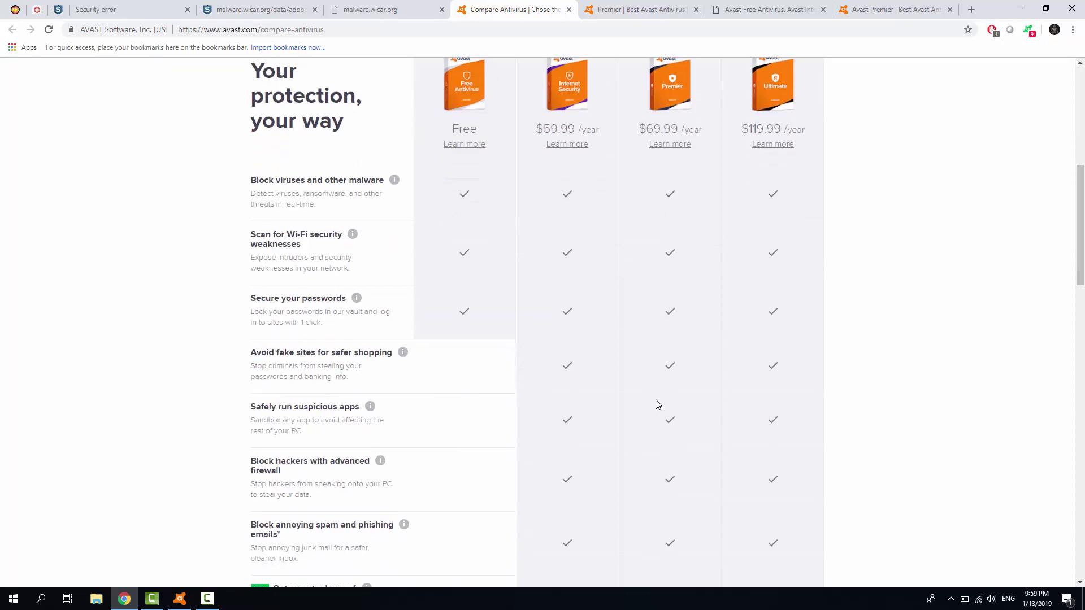
{"action": "scroll", "coordinate": [655, 399], "scroll_direction": "down", "scroll_amount": 4}
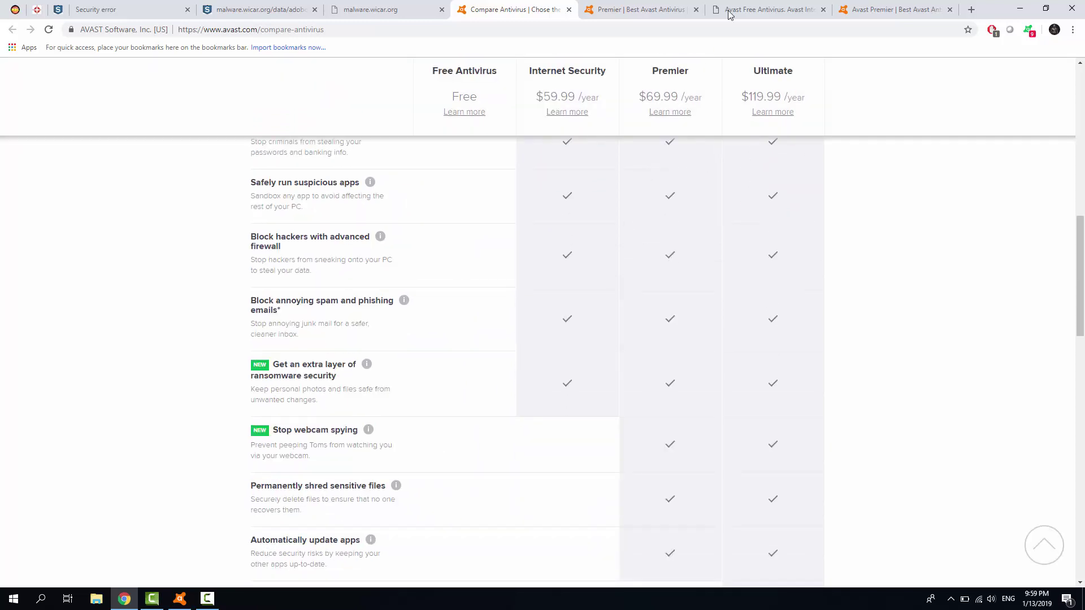
{"action": "left_click", "coordinate": [755, 8]}
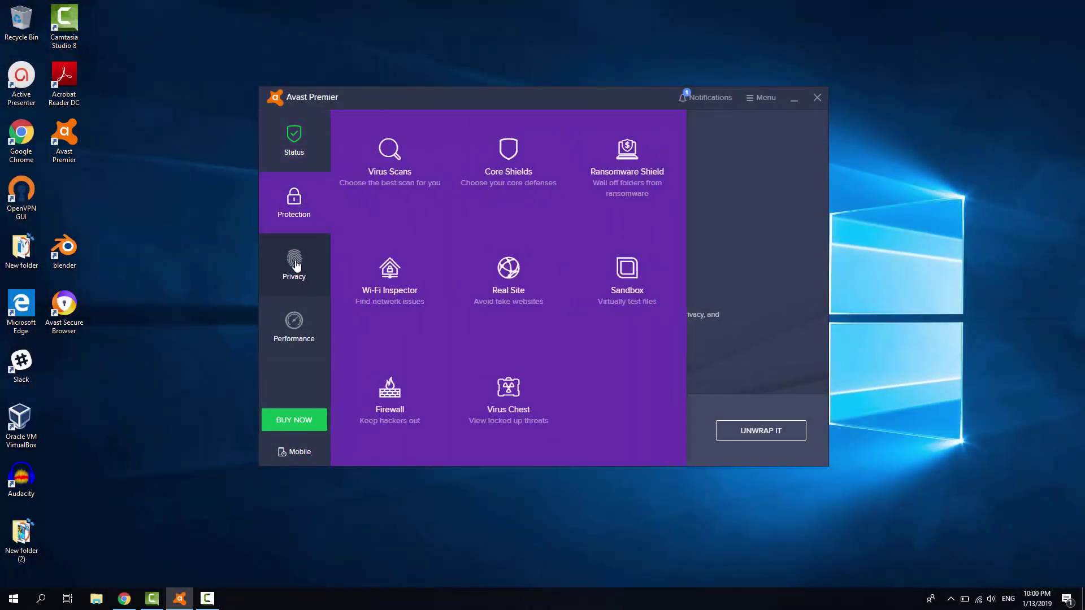
Show the Privacy tools, then the Performance flyout with Cleanup Premium, Do Not Disturb and Software Updater.
{"action": "left_click", "coordinate": [295, 263]}
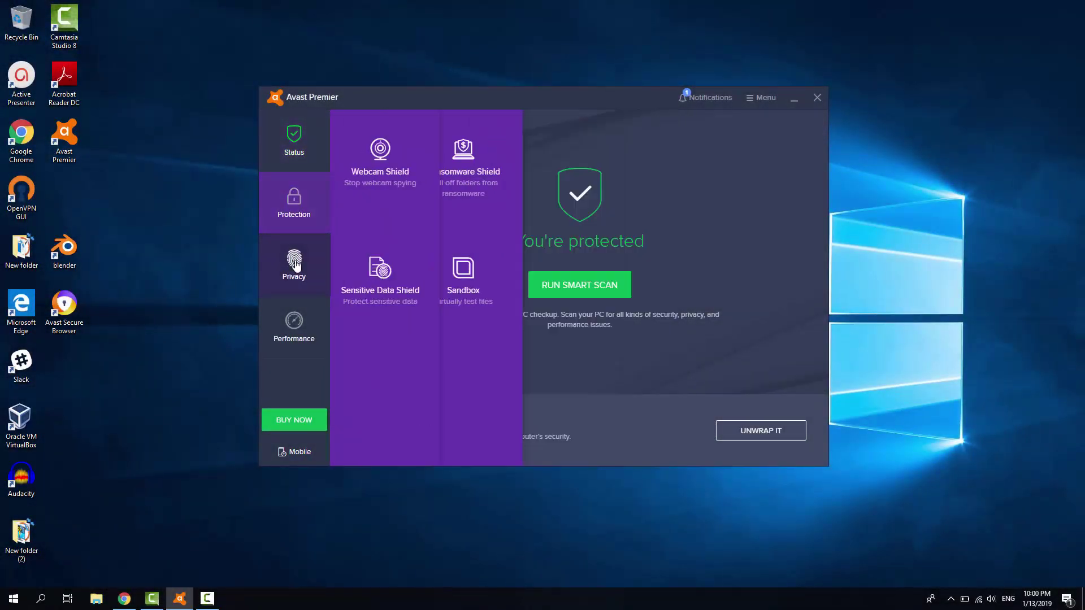
{"action": "left_click", "coordinate": [296, 330]}
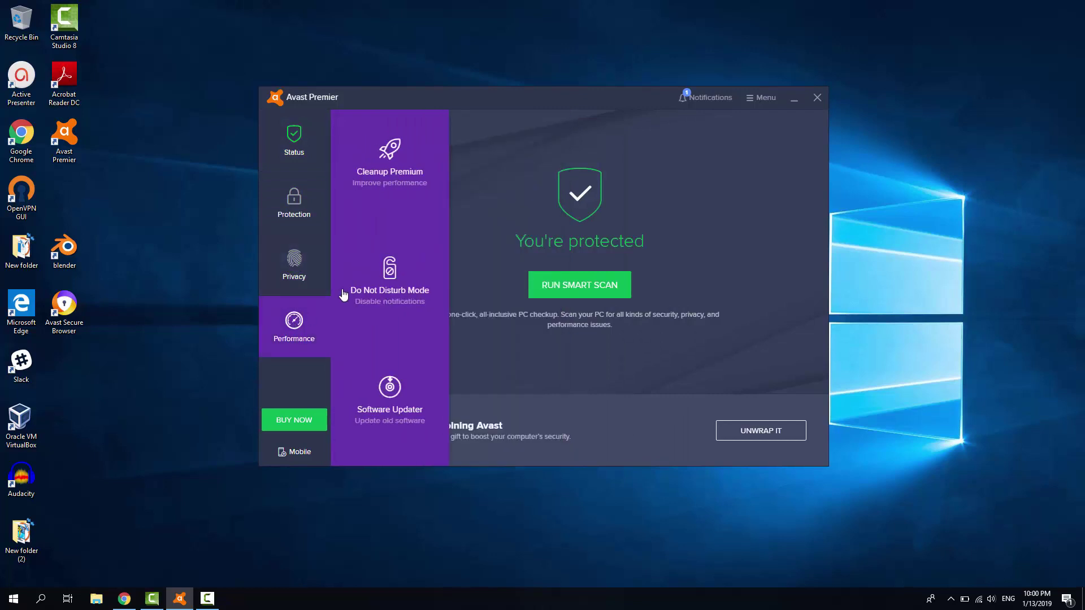